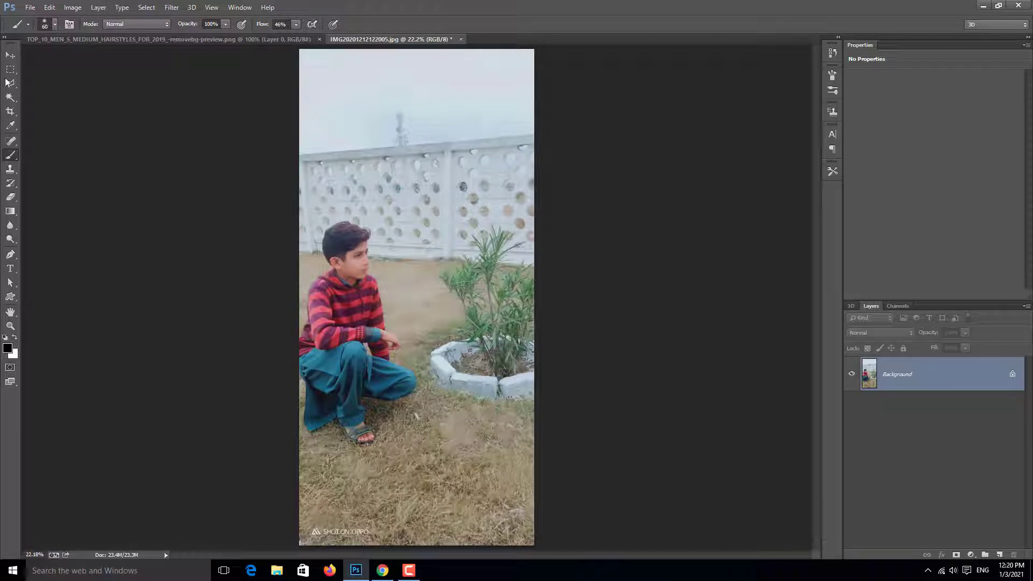
# Duplicate the Background layer and add a Channel Mixer adjustment layer above the copy.
pyautogui.click(10, 55)
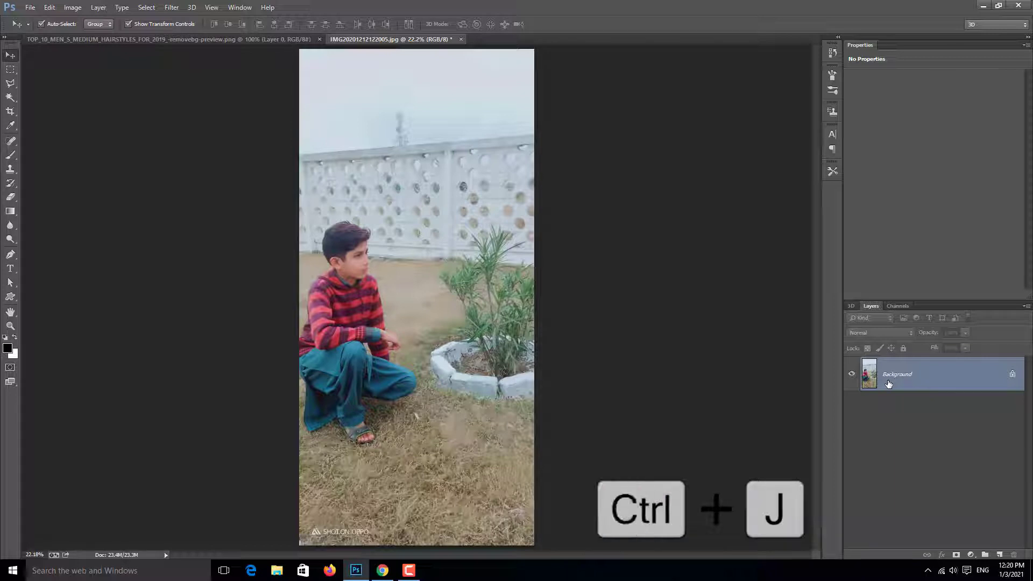
pyautogui.hotkey('ctrl', 'j')
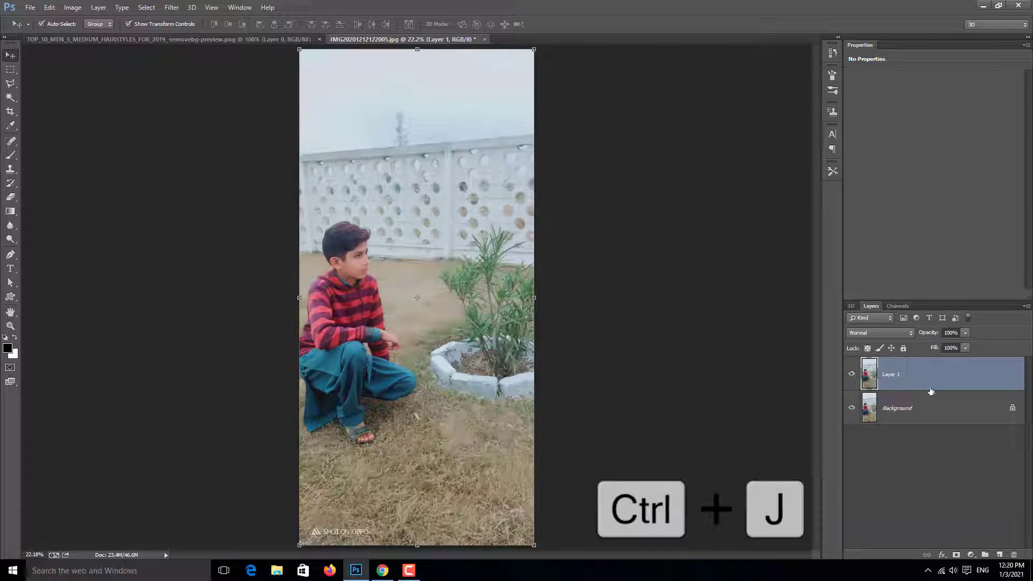
pyautogui.click(971, 556)
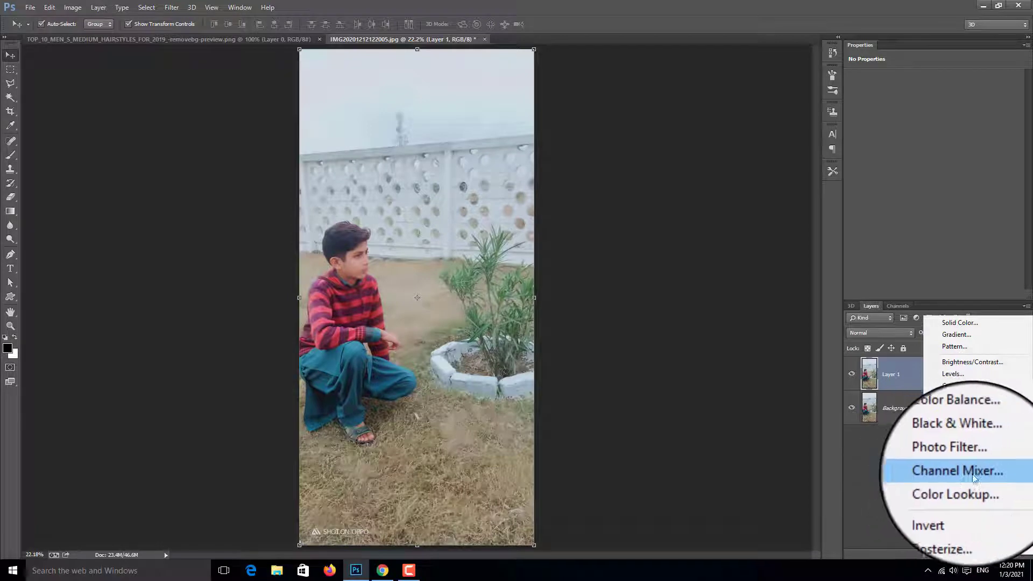
pyautogui.click(967, 472)
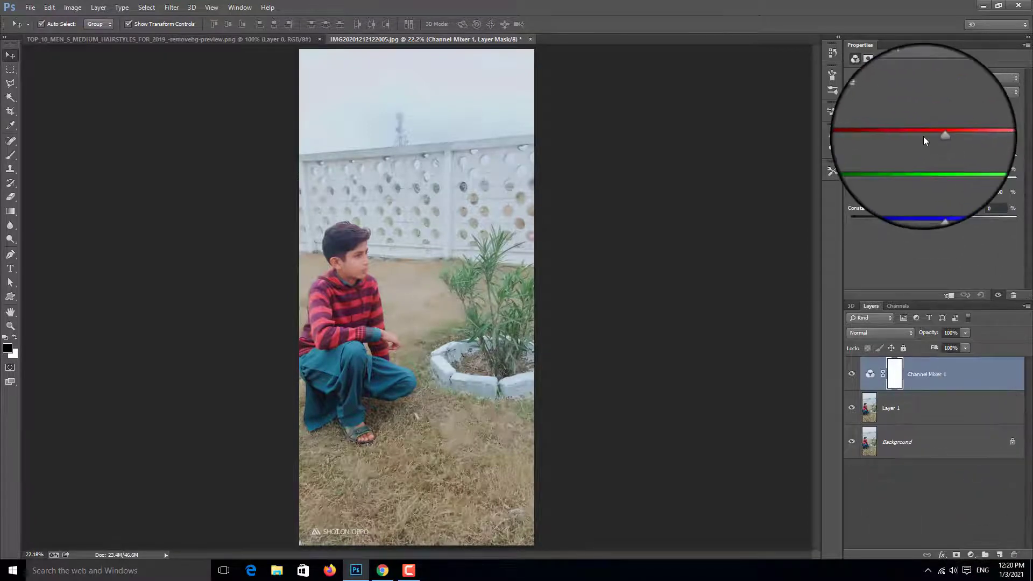
# In the Channel Mixer's Green output channel, set Green to 0%, Blue to +100% and Constant to 0%.
pyautogui.click(916, 93)
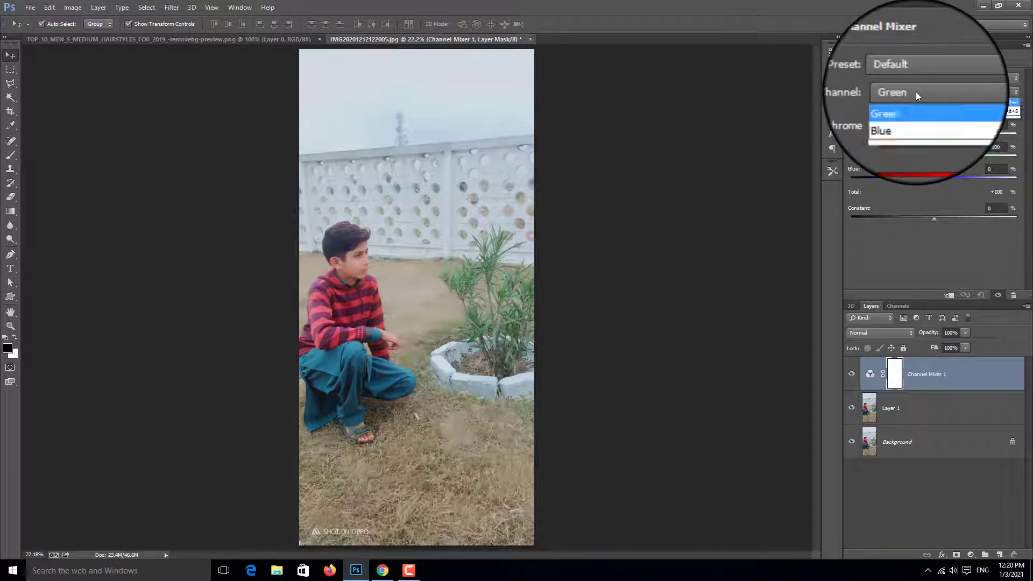
pyautogui.click(916, 94)
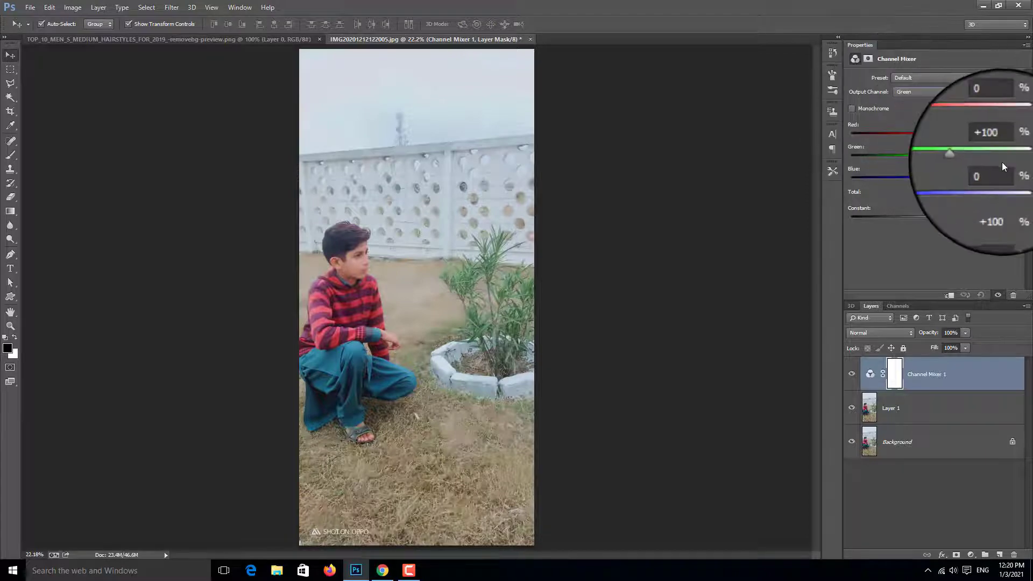
pyautogui.click(1003, 149)
pyautogui.write('0')
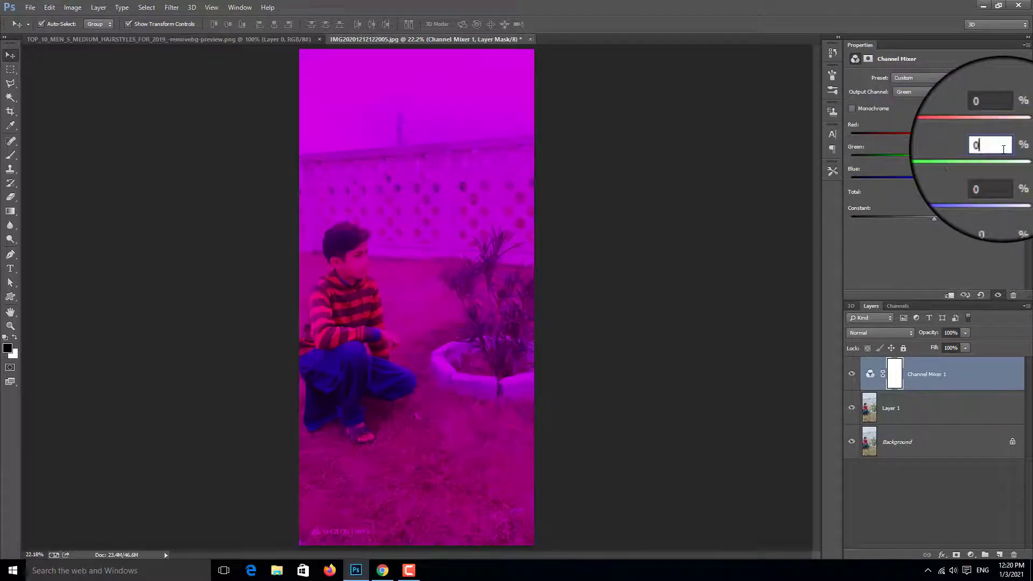
pyautogui.click(1002, 170)
pyautogui.write('100')
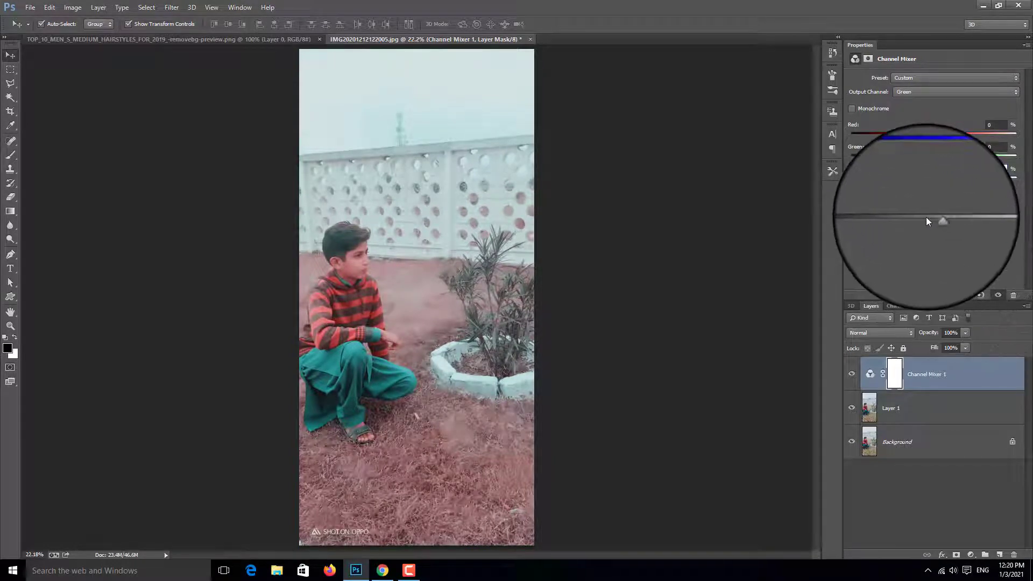
pyautogui.moveTo(935, 219)
pyautogui.mouseDown()
pyautogui.moveTo(944, 218)
pyautogui.moveTo(933, 224)
pyautogui.mouseUp()
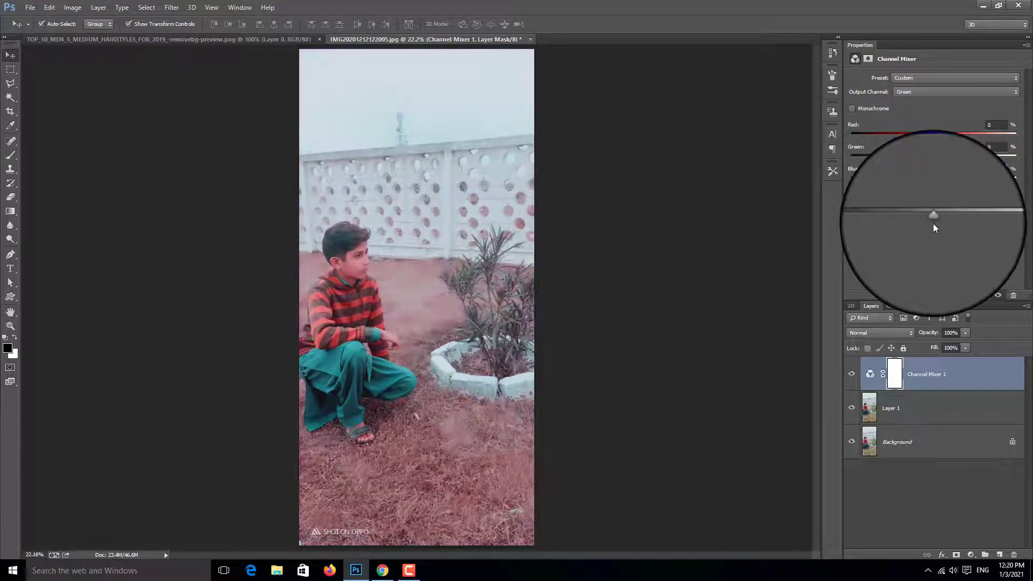
pyautogui.doubleClick(1005, 209)
pyautogui.write('0')
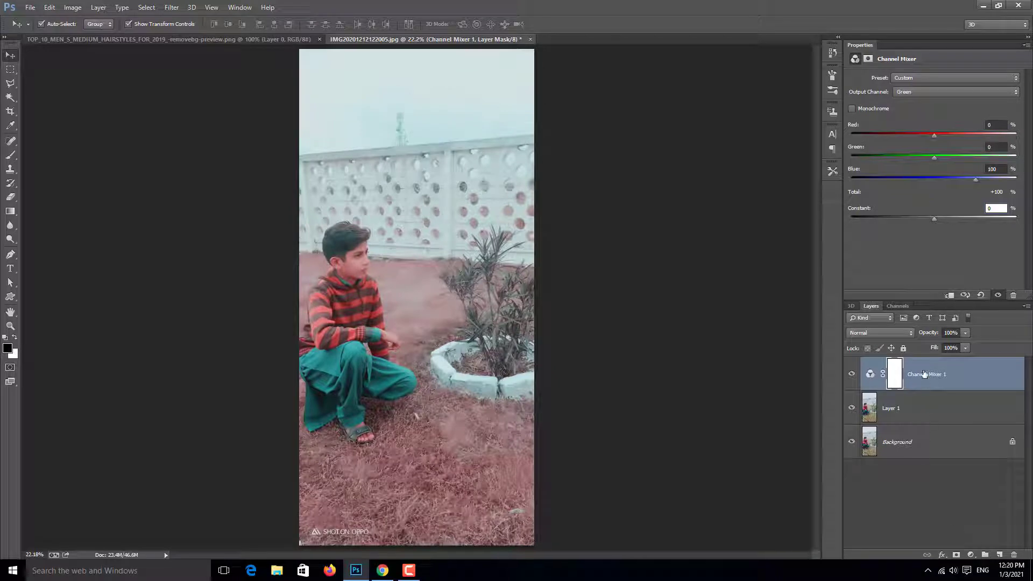
pyautogui.hotkey('shift', 'Tab')
# Merge the Channel Mixer adjustment down into Layer 1.
pyautogui.rightClick(962, 371)
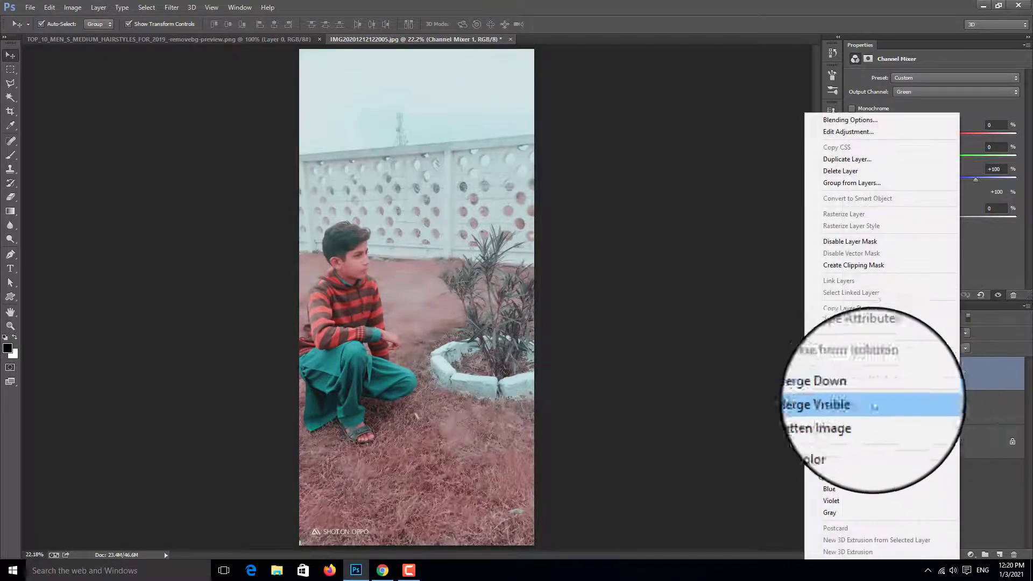
pyautogui.click(868, 392)
# Compare the recoloured Layer 1 with the original photo by toggling its visibility.
pyautogui.click(852, 374)
pyautogui.click(850, 374)
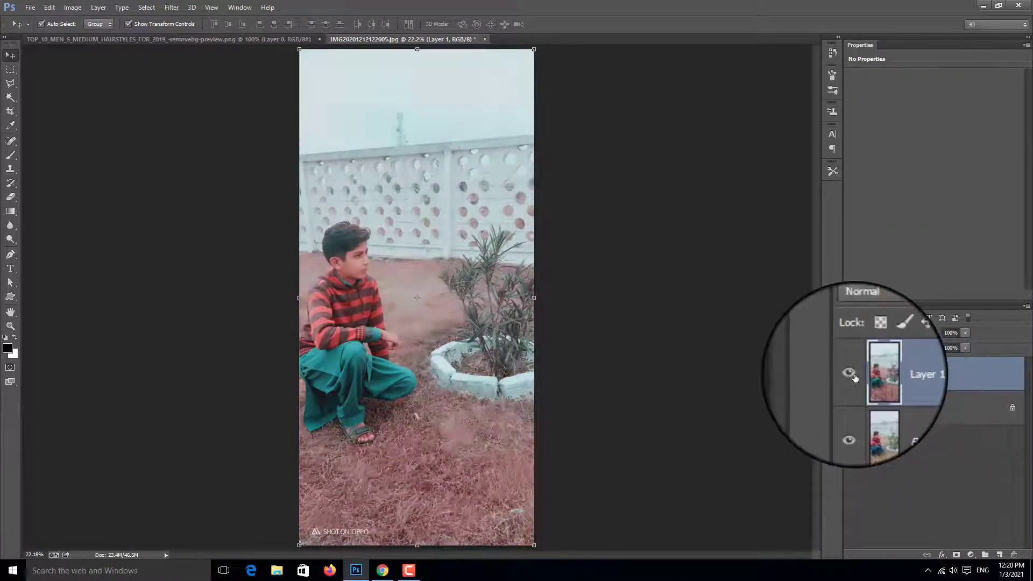
pyautogui.click(850, 374)
pyautogui.click(850, 374)
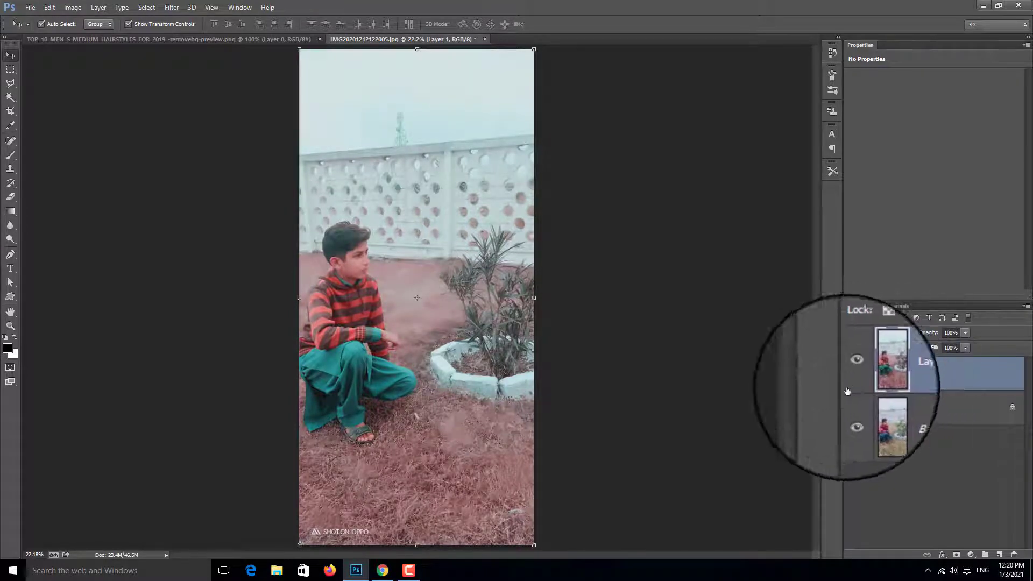
pyautogui.click(852, 375)
pyautogui.click(852, 375)
pyautogui.click(851, 375)
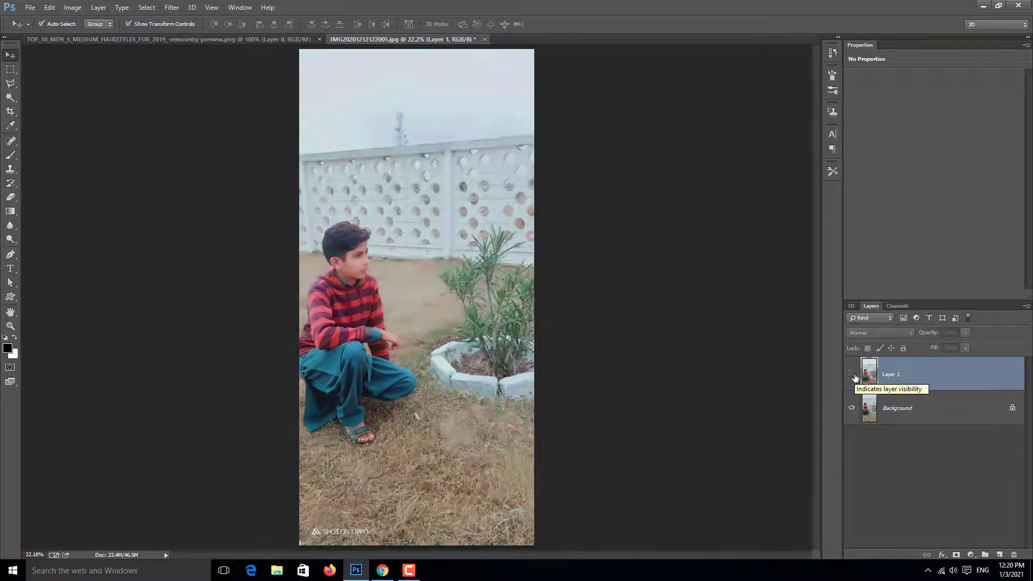
pyautogui.click(852, 374)
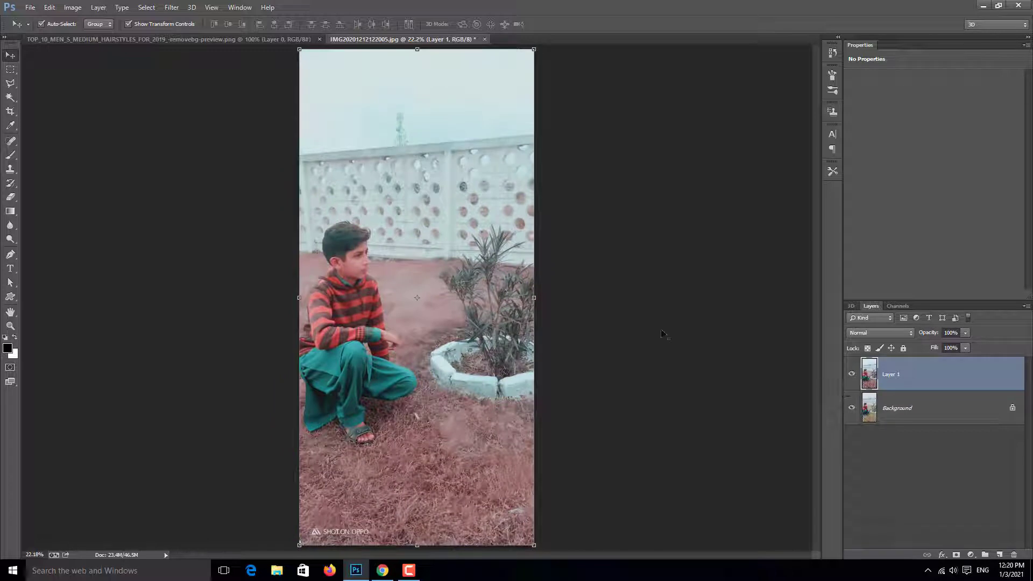
# Add a layer mask to Layer 1 and prepare the Brush tool with 100% flow and size 200.
pyautogui.click(956, 555)
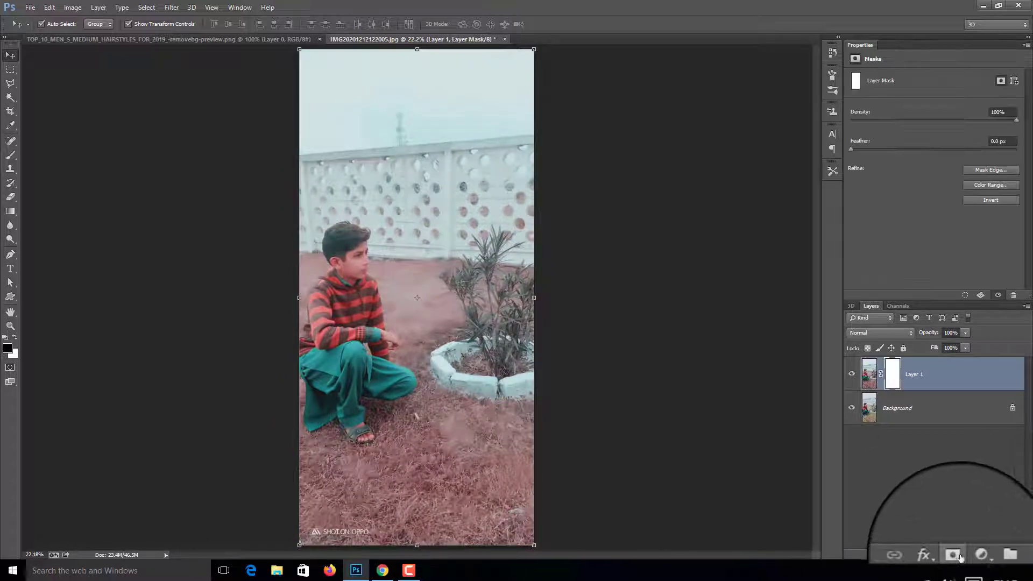
pyautogui.click(10, 155)
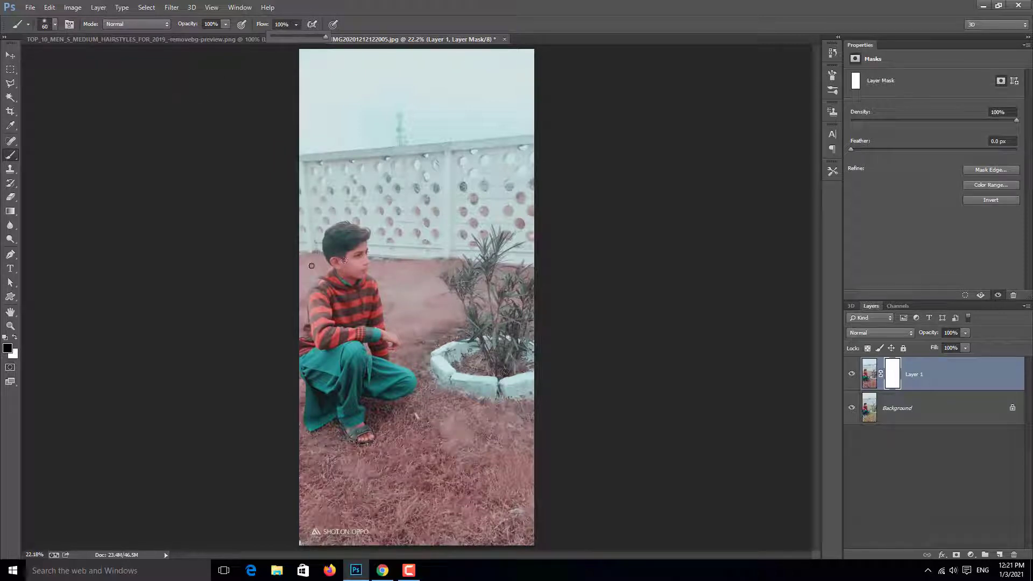
pyautogui.click(327, 256)
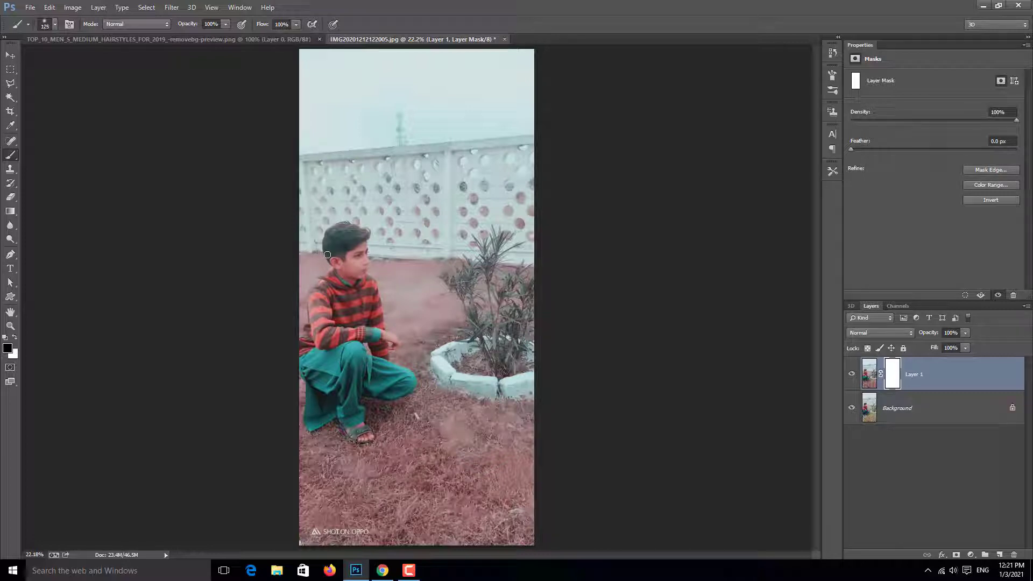
pyautogui.press(']')
pyautogui.press('x')
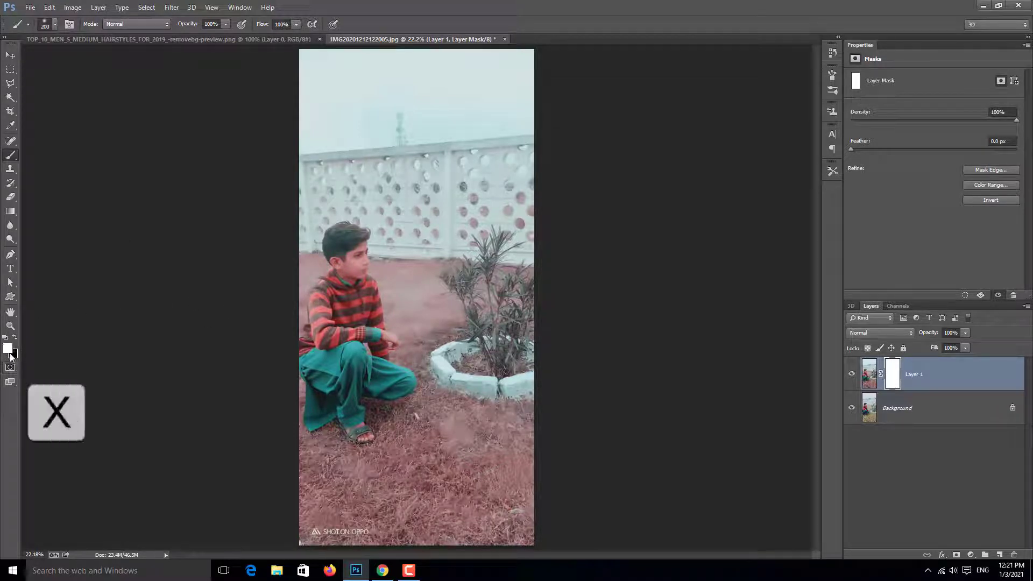
# Paint black on Layer 1's mask over the boy's face, hair, sweater, trousers and foot to bring back his original colours.
pyautogui.scroll(5, 292, 243)
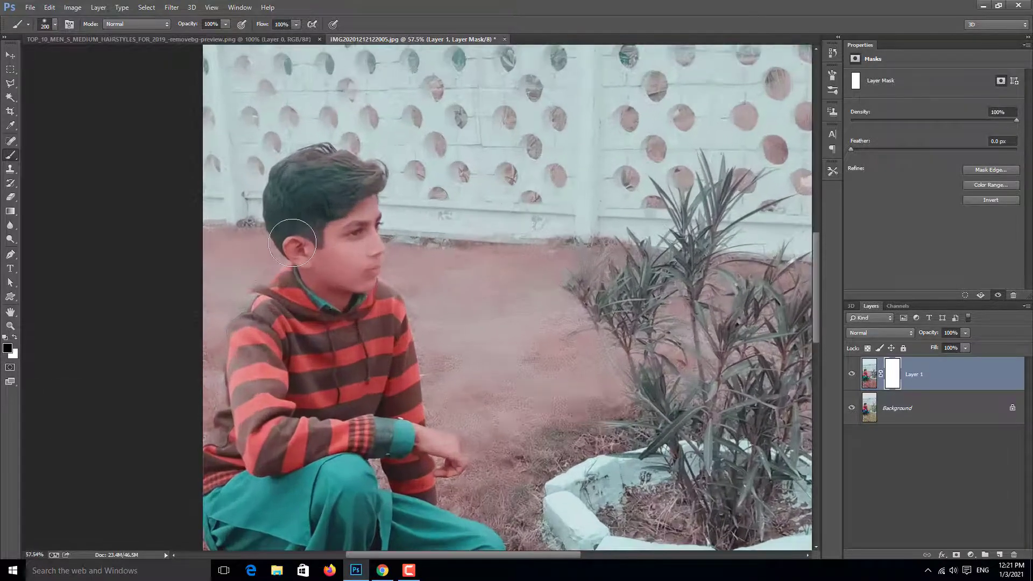
pyautogui.moveTo(292, 243)
pyautogui.mouseDown()
pyautogui.moveTo(316, 220)
pyautogui.moveTo(324, 190)
pyautogui.moveTo(322, 214)
pyautogui.moveTo(345, 182)
pyautogui.moveTo(356, 186)
pyautogui.moveTo(294, 190)
pyautogui.moveTo(288, 210)
pyautogui.moveTo(354, 220)
pyautogui.moveTo(336, 262)
pyautogui.moveTo(348, 309)
pyautogui.moveTo(374, 313)
pyautogui.moveTo(375, 376)
pyautogui.moveTo(321, 400)
pyautogui.moveTo(279, 313)
pyautogui.moveTo(257, 338)
pyautogui.moveTo(257, 424)
pyautogui.moveTo(235, 503)
pyautogui.moveTo(328, 488)
pyautogui.moveTo(369, 429)
pyautogui.moveTo(340, 383)
pyautogui.moveTo(393, 400)
pyautogui.moveTo(367, 324)
pyautogui.moveTo(287, 311)
pyautogui.moveTo(309, 214)
pyautogui.moveTo(355, 226)
pyautogui.mouseUp()
pyautogui.moveTo(348, 354); pyautogui.dragTo(376, 225)
pyautogui.moveTo(295, 448)
pyautogui.mouseDown()
pyautogui.moveTo(277, 463)
pyautogui.moveTo(258, 409)
pyautogui.moveTo(271, 529)
pyautogui.moveTo(327, 478)
pyautogui.moveTo(362, 511)
pyautogui.moveTo(371, 422)
pyautogui.moveTo(421, 390)
pyautogui.moveTo(514, 433)
pyautogui.moveTo(471, 450)
pyautogui.moveTo(380, 434)
pyautogui.moveTo(367, 371)
pyautogui.mouseUp()
pyautogui.scroll(-2, 361, 464)
pyautogui.moveTo(361, 465)
pyautogui.mouseDown()
pyautogui.moveTo(392, 472)
pyautogui.moveTo(355, 446)
pyautogui.moveTo(341, 489)
pyautogui.moveTo(358, 519)
pyautogui.mouseUp()
# With a white brush of size 80, paint on Layer 1's mask around the boy's legs and outline to restore the tinted background.
pyautogui.press('x')
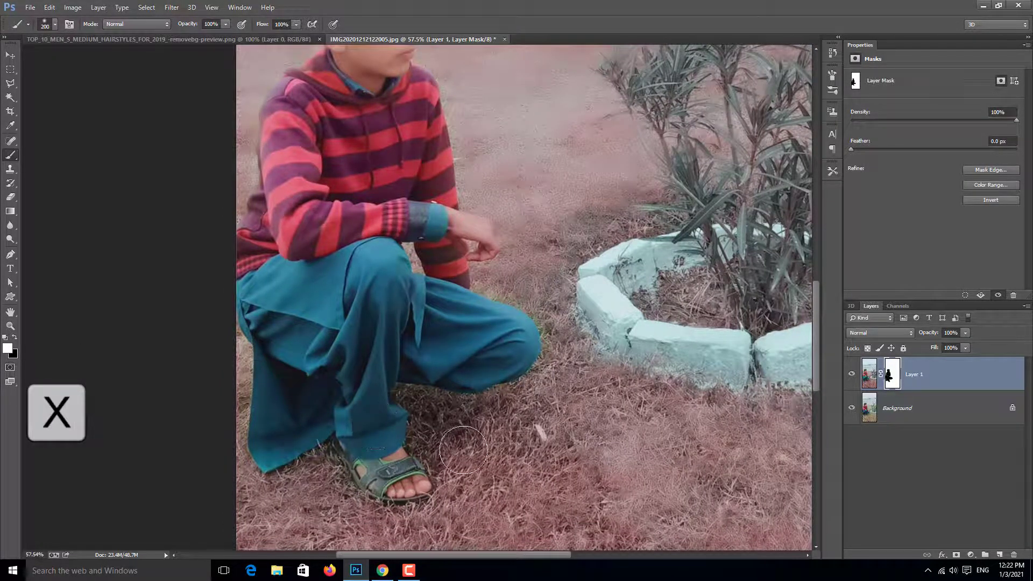
pyautogui.press('[')
pyautogui.press('[')
pyautogui.press('[')
pyautogui.press('[')
pyautogui.press('[')
pyautogui.press('[')
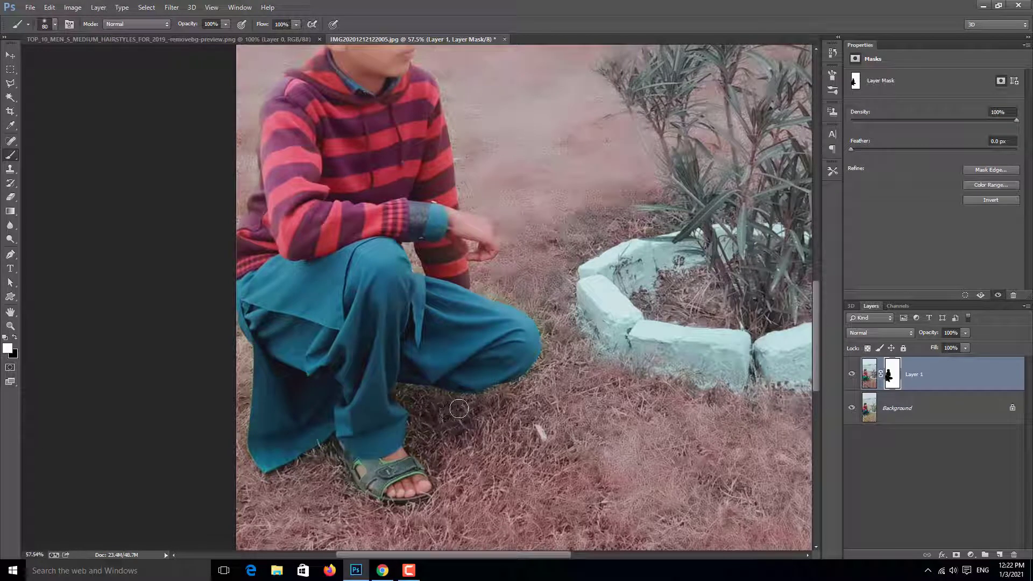
pyautogui.moveTo(437, 401)
pyautogui.mouseDown()
pyautogui.moveTo(404, 394)
pyautogui.moveTo(427, 424)
pyautogui.moveTo(414, 444)
pyautogui.moveTo(442, 467)
pyautogui.moveTo(415, 464)
pyautogui.moveTo(382, 481)
pyautogui.moveTo(239, 448)
pyautogui.mouseUp()
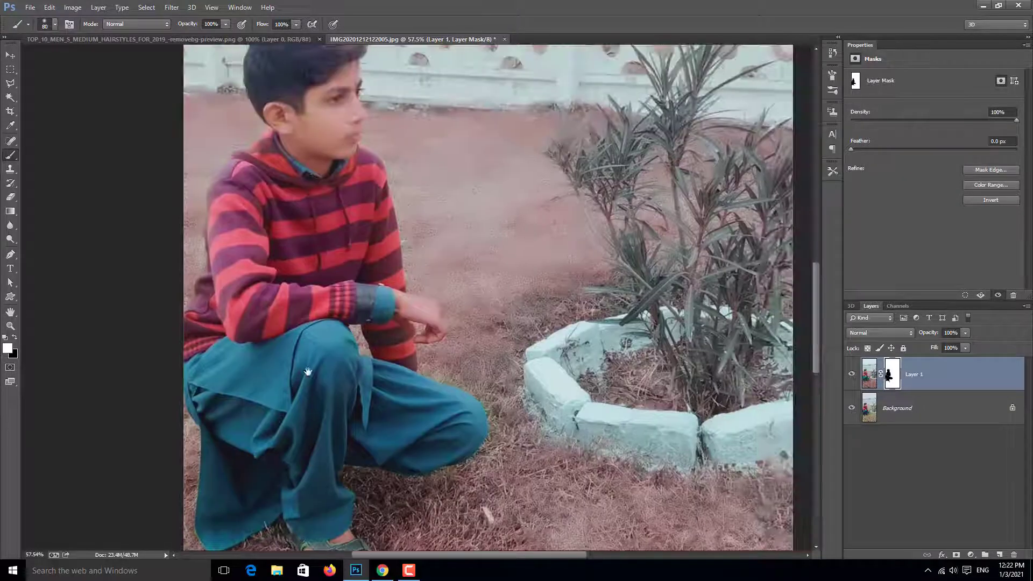
pyautogui.scroll(3, 302, 333)
pyautogui.hscroll(2, 302, 334)
pyautogui.moveTo(490, 387); pyautogui.dragTo(456, 377)
pyautogui.scroll(4, 424, 490)
pyautogui.hscroll(-4, 355, 409)
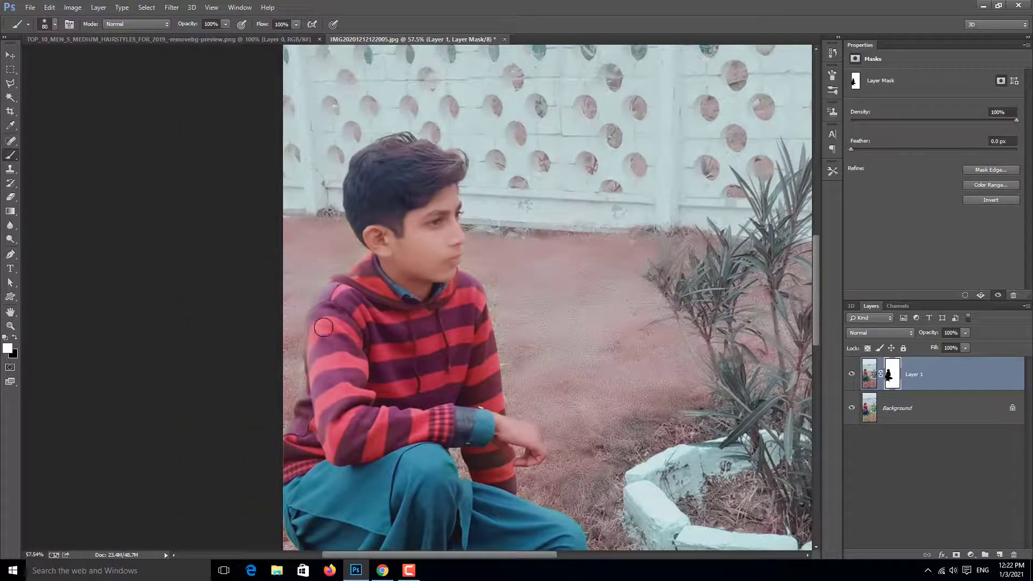
# Inspect the mask edges around the boy and compare the photo with Layer 1 hidden and shown.
pyautogui.hotkey('ctrl', '0')
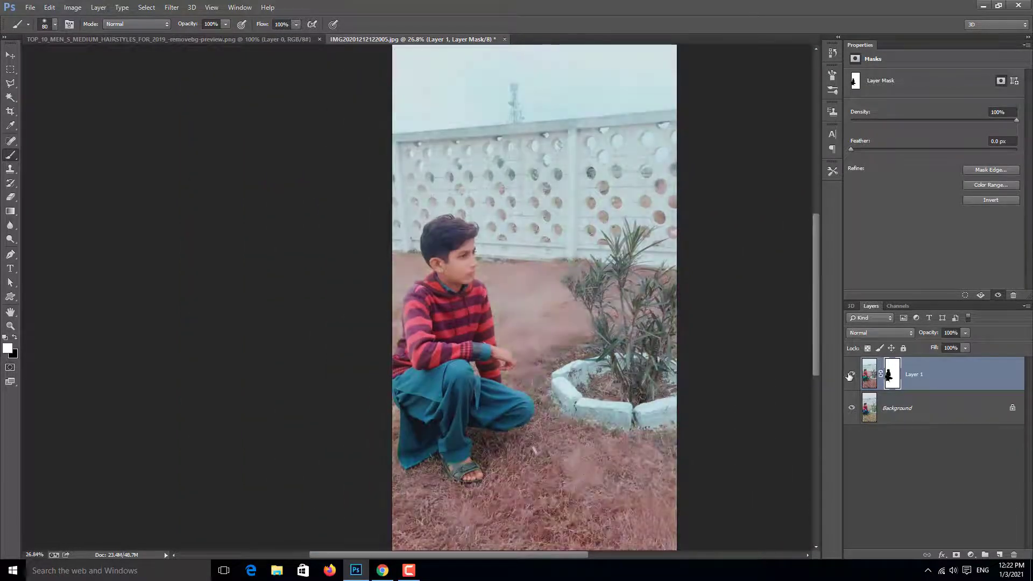
pyautogui.scroll(4, 489, 364)
pyautogui.press('x')
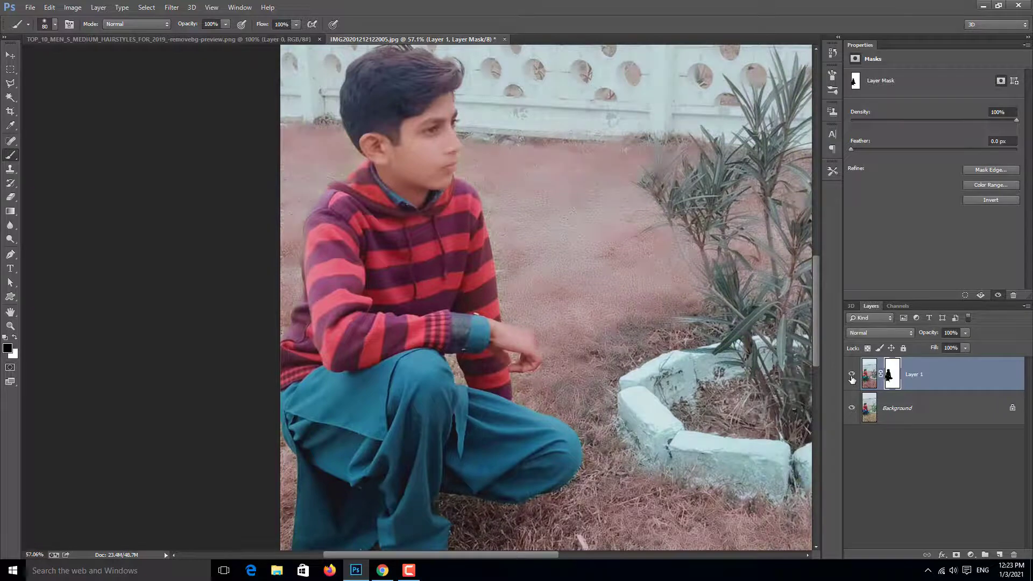
pyautogui.scroll(-2, 673, 353)
pyautogui.click(851, 375)
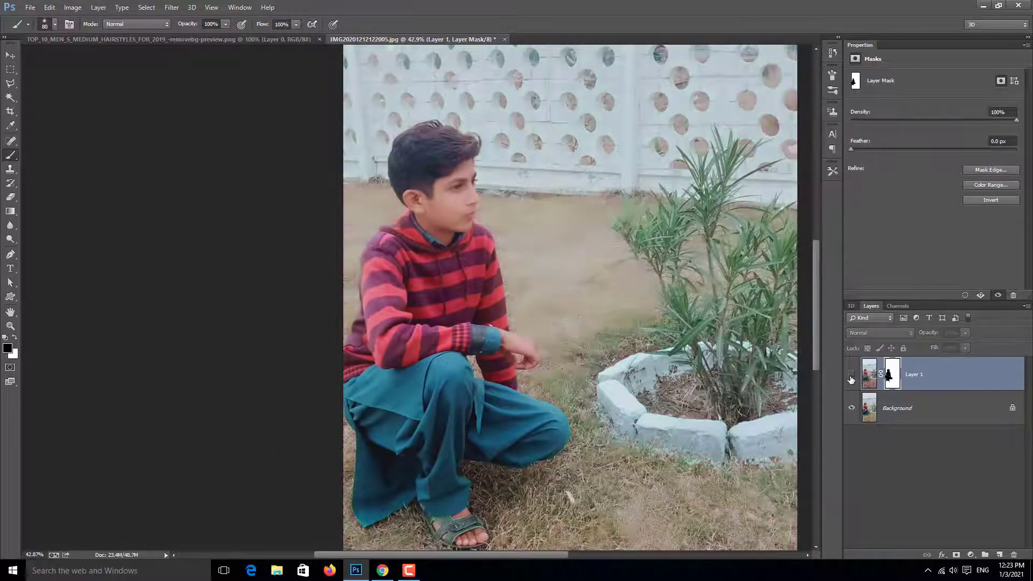
pyautogui.click(851, 375)
pyautogui.click(851, 376)
pyautogui.click(852, 376)
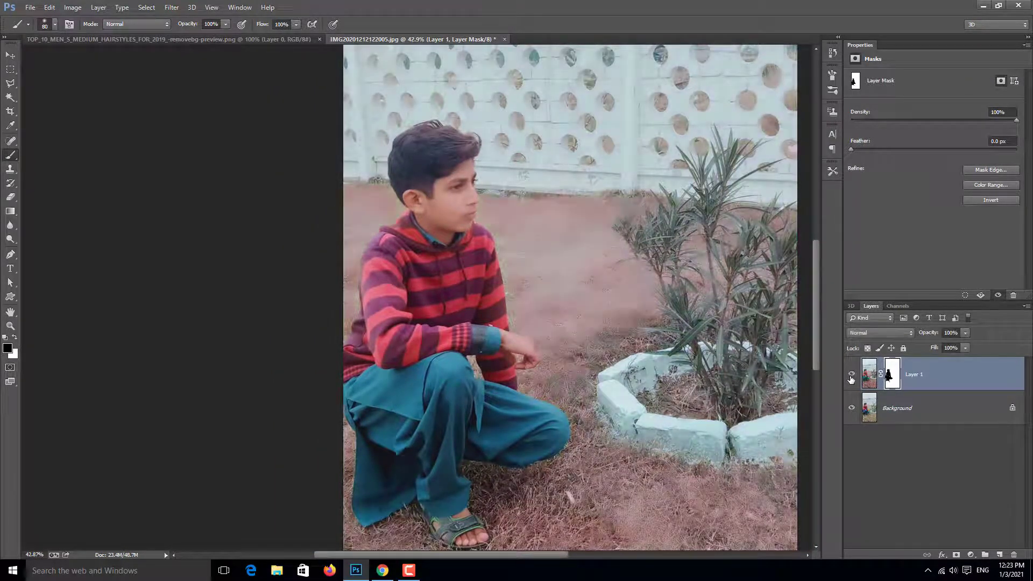
pyautogui.scroll(-3, 808, 335)
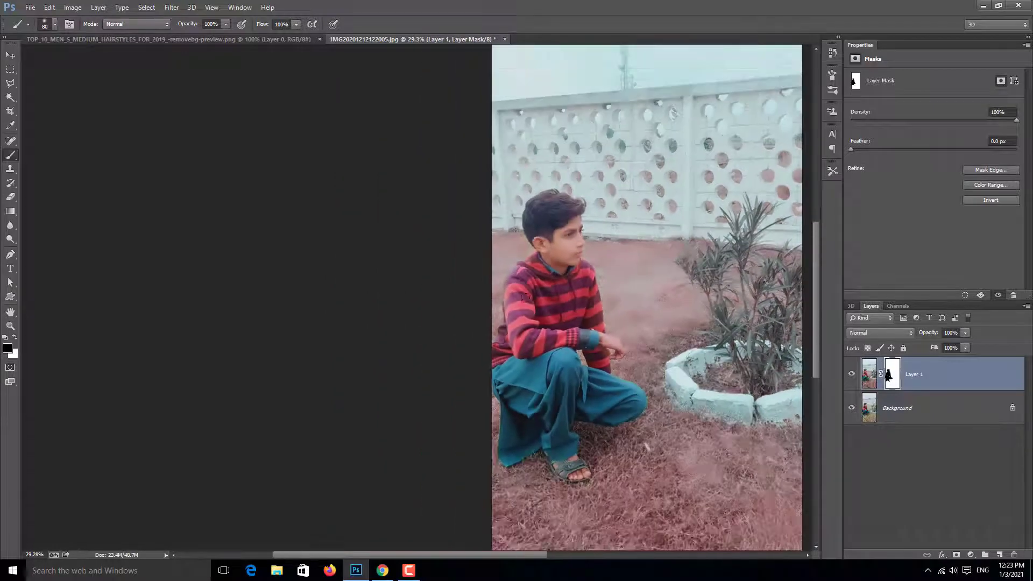
# In the Camera Raw Filter for Layer 1's image, set Contrast +16 and Clarity +51, with slightly lower Exposure and cooler Temperature.
pyautogui.click(873, 379)
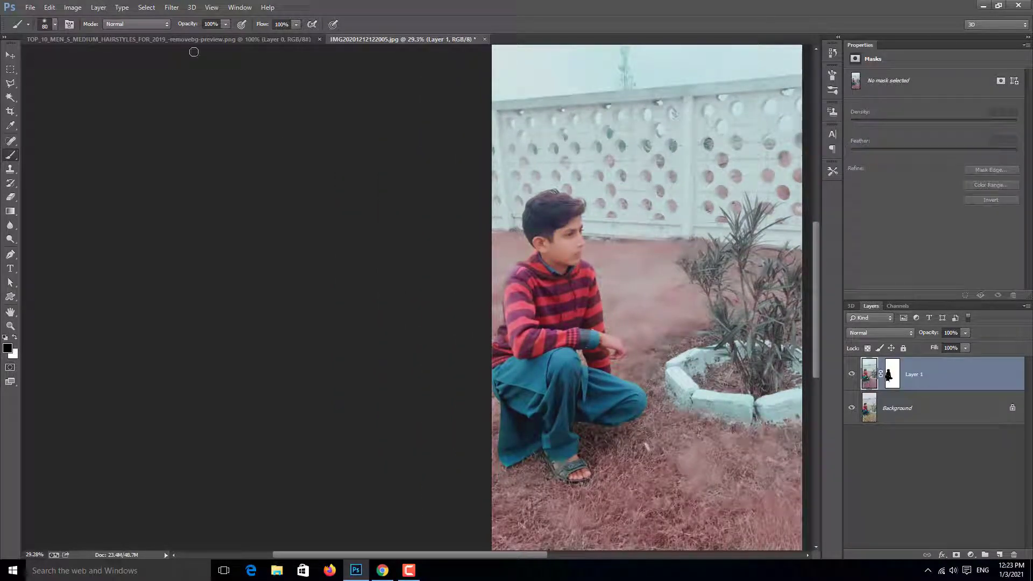
pyautogui.click(172, 7)
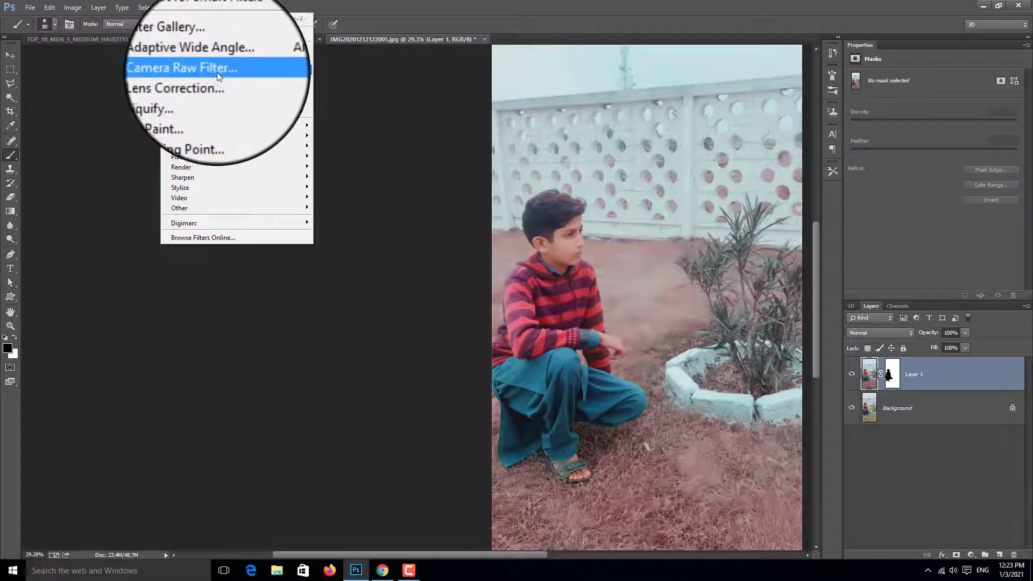
pyautogui.click(218, 76)
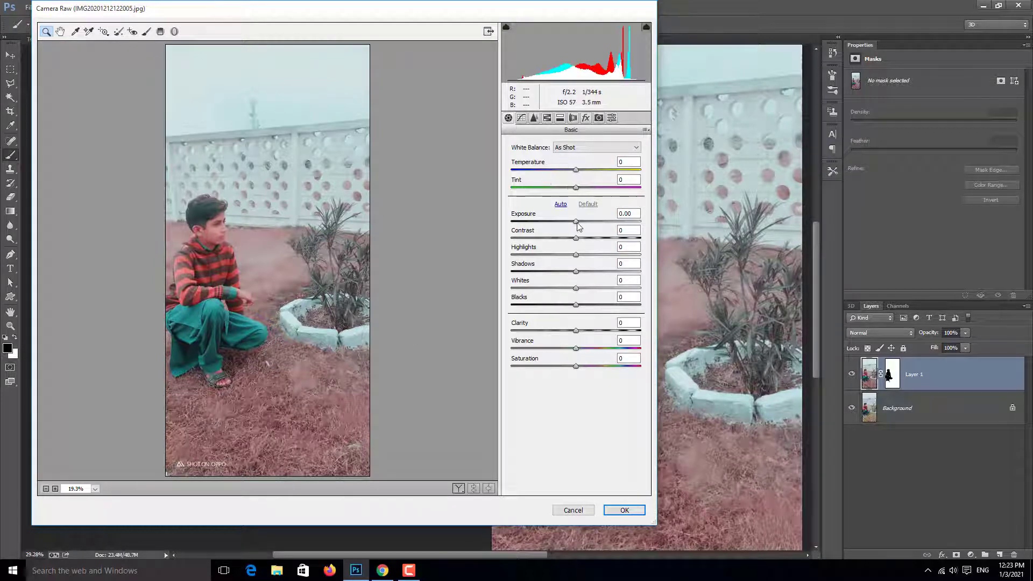
pyautogui.moveTo(576, 222); pyautogui.dragTo(586, 238)
pyautogui.moveTo(575, 331); pyautogui.dragTo(613, 332)
pyautogui.moveTo(572, 221); pyautogui.dragTo(575, 221)
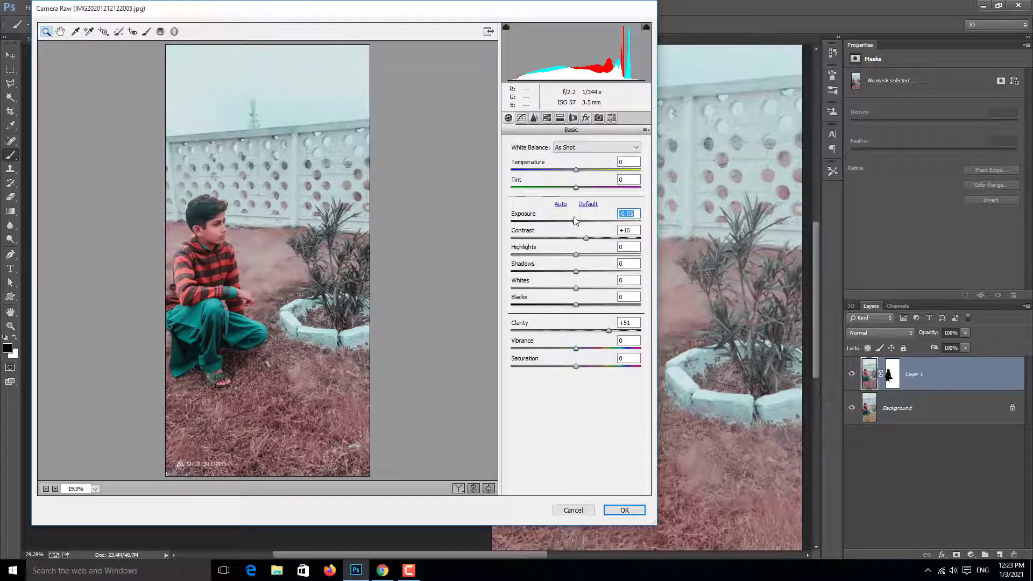
pyautogui.moveTo(576, 170); pyautogui.dragTo(572, 170)
# In the HSL luminance settings, set Reds to +9, Aquas to -100 and Blues to about -38.
pyautogui.click(533, 118)
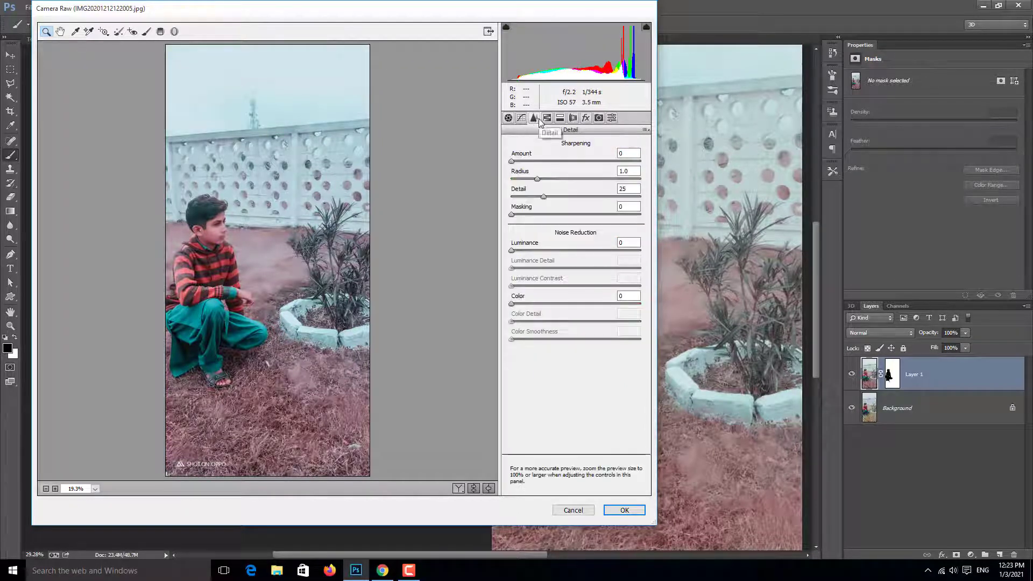
pyautogui.click(547, 118)
pyautogui.moveTo(584, 192); pyautogui.dragTo(581, 194)
pyautogui.moveTo(576, 266); pyautogui.dragTo(509, 267)
pyautogui.moveTo(575, 283); pyautogui.dragTo(551, 283)
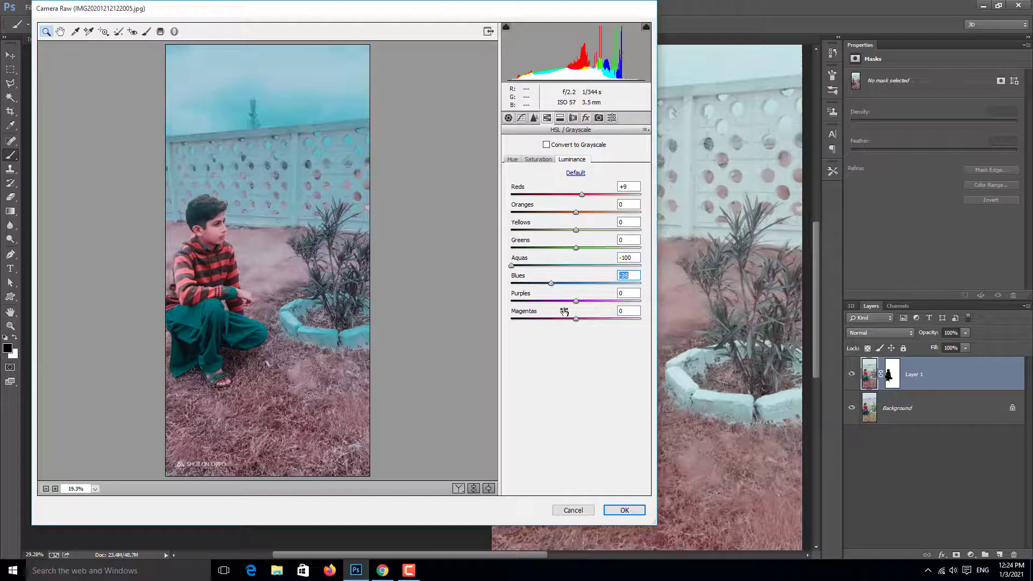
# In the HSL luminance settings, set Greens to +37 and raise Reds to about +48.
pyautogui.moveTo(575, 247); pyautogui.dragTo(600, 248)
pyautogui.click(538, 159)
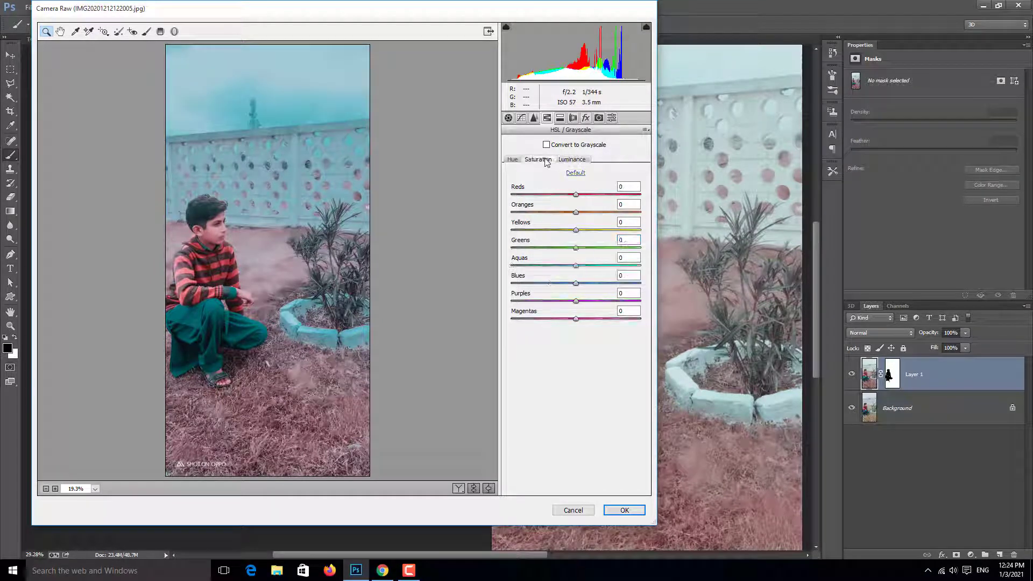
pyautogui.click(571, 159)
pyautogui.moveTo(576, 195); pyautogui.dragTo(607, 194)
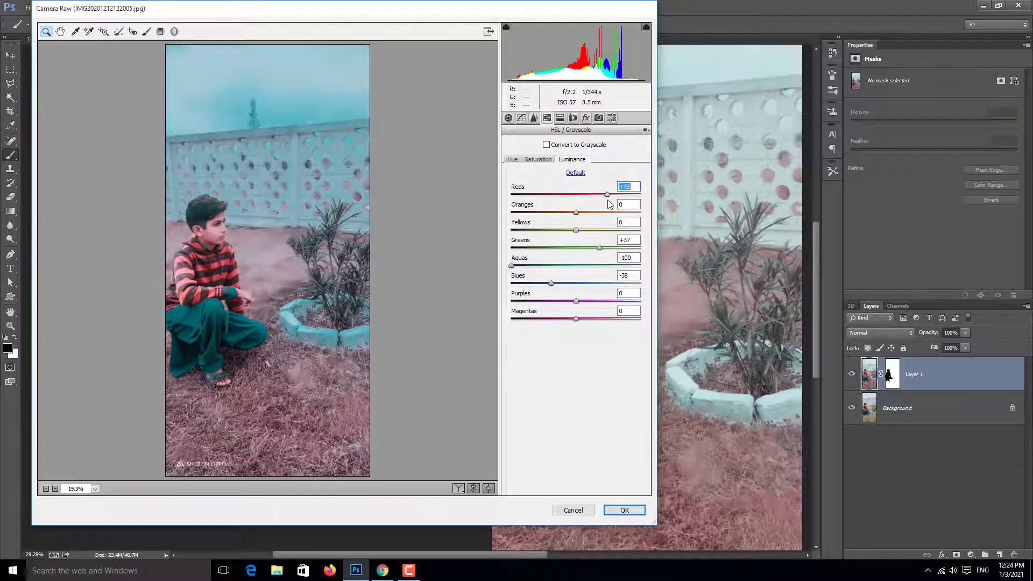
# In the HSL hue settings, set Reds to -13, Aquas to -3 and Blues to +10.
pyautogui.click(538, 160)
pyautogui.moveTo(576, 266)
pyautogui.mouseDown()
pyautogui.moveTo(584, 265)
pyautogui.moveTo(577, 283)
pyautogui.moveTo(563, 283)
pyautogui.moveTo(582, 285)
pyautogui.moveTo(570, 266)
pyautogui.moveTo(595, 264)
pyautogui.moveTo(574, 265)
pyautogui.mouseUp()
pyautogui.click(512, 159)
pyautogui.moveTo(576, 194); pyautogui.dragTo(563, 194)
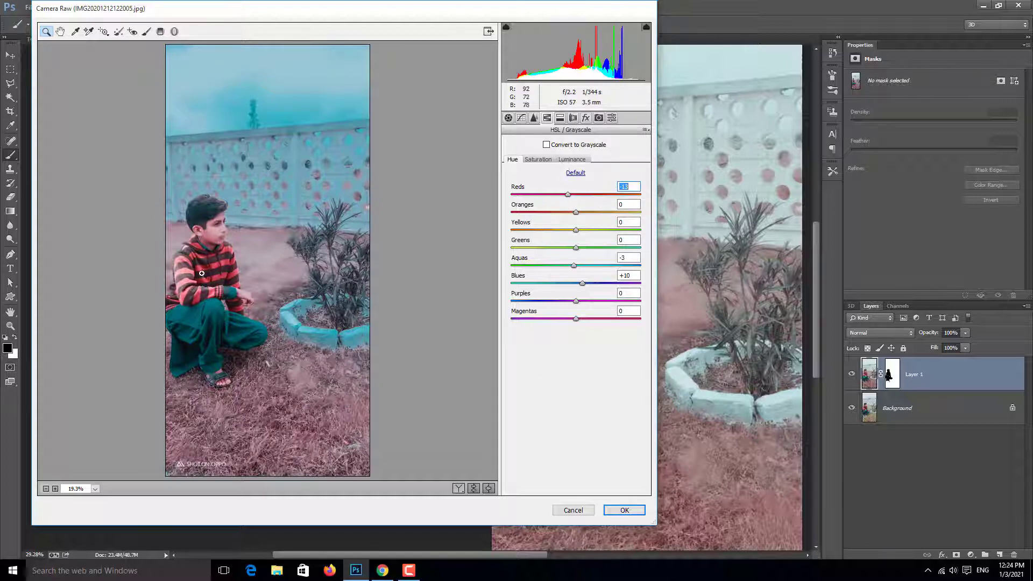
# Add a slight dark post-crop vignette, apply the Camera Raw grade to Layer 1 and check the result.
pyautogui.click(586, 118)
pyautogui.moveTo(576, 257); pyautogui.dragTo(573, 257)
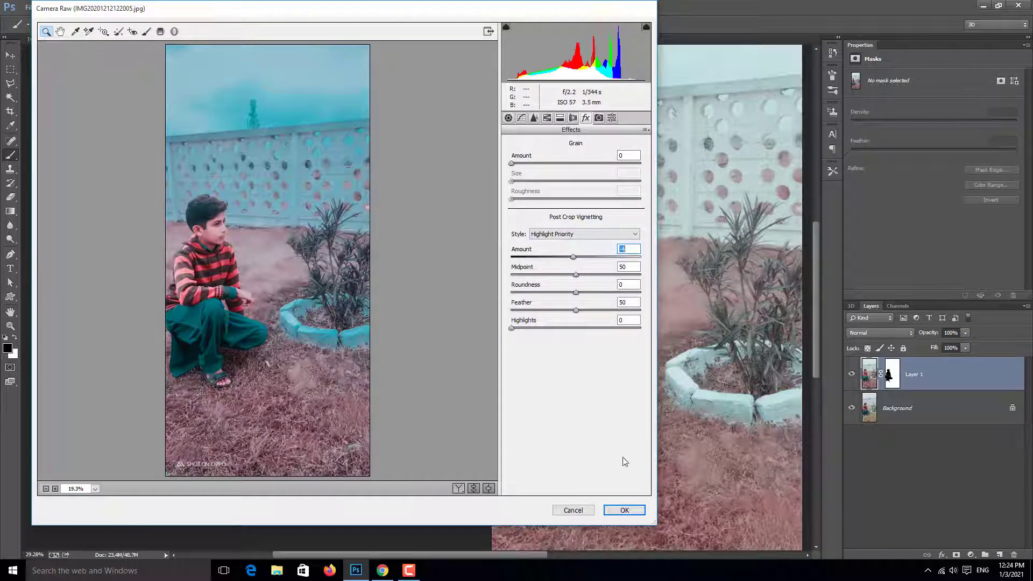
pyautogui.click(624, 511)
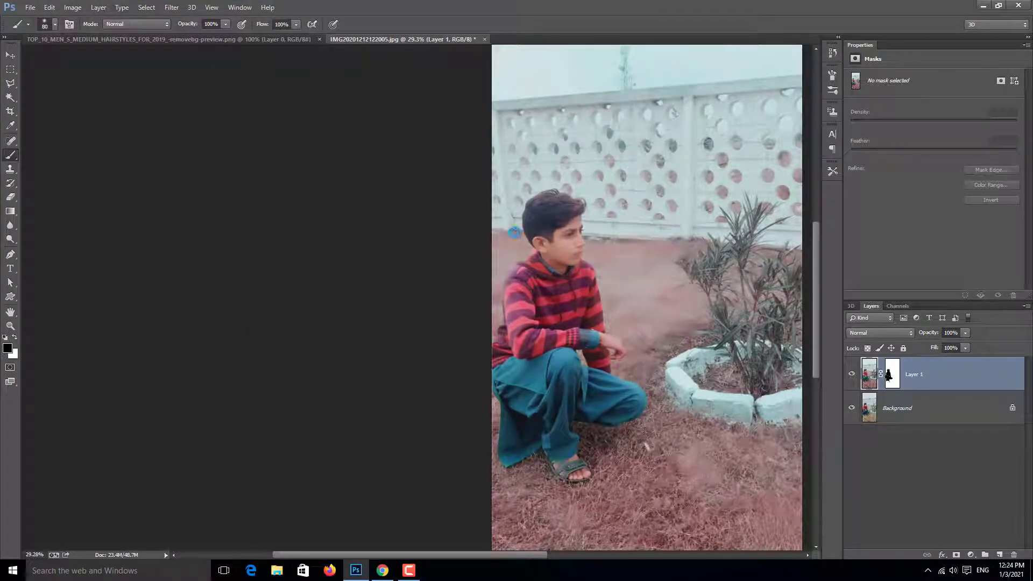
pyautogui.hotkey('ctrl', '0')
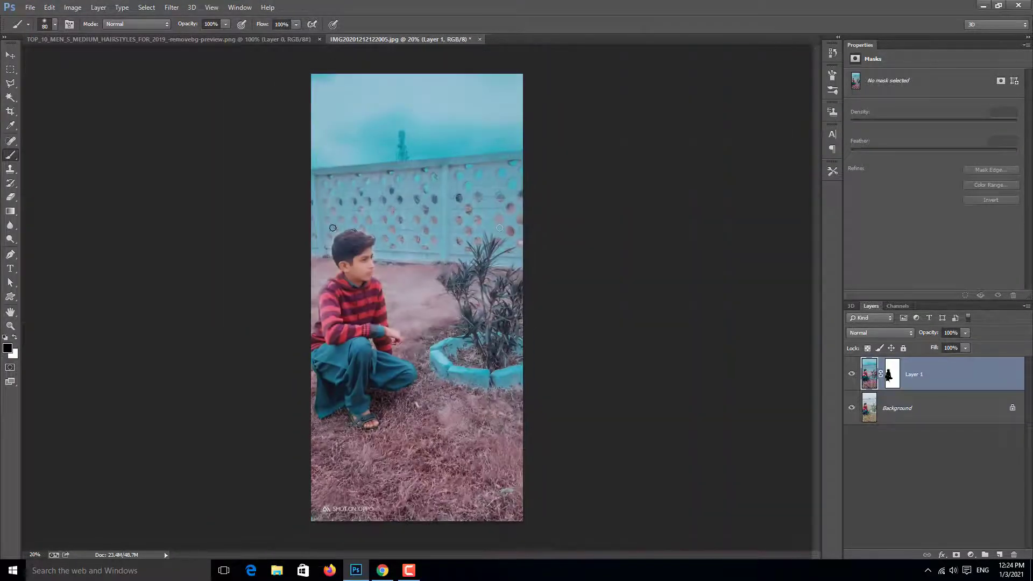
pyautogui.scroll(2, 333, 229)
pyautogui.scroll(-1, 341, 229)
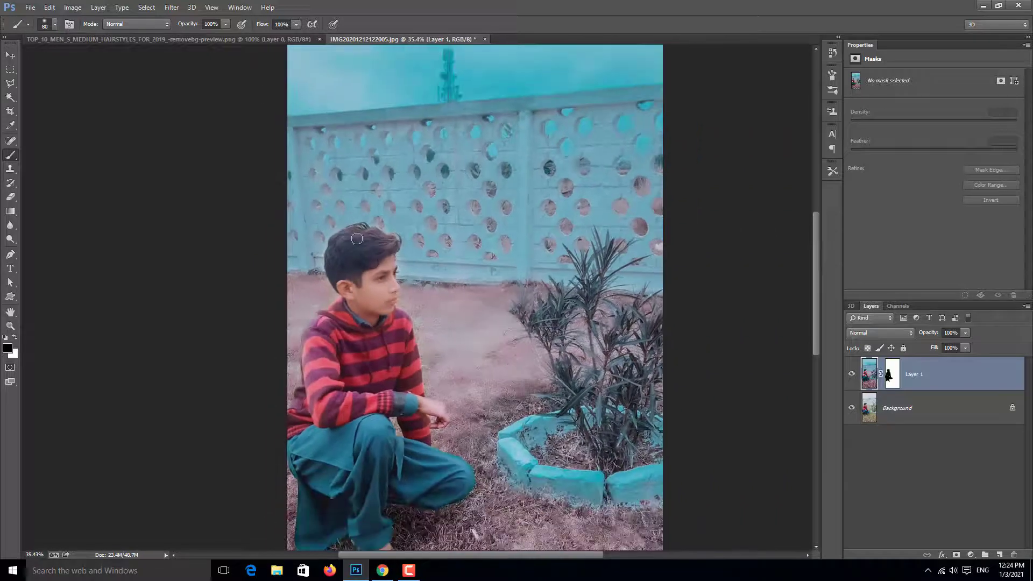
pyautogui.scroll(-1, 368, 259)
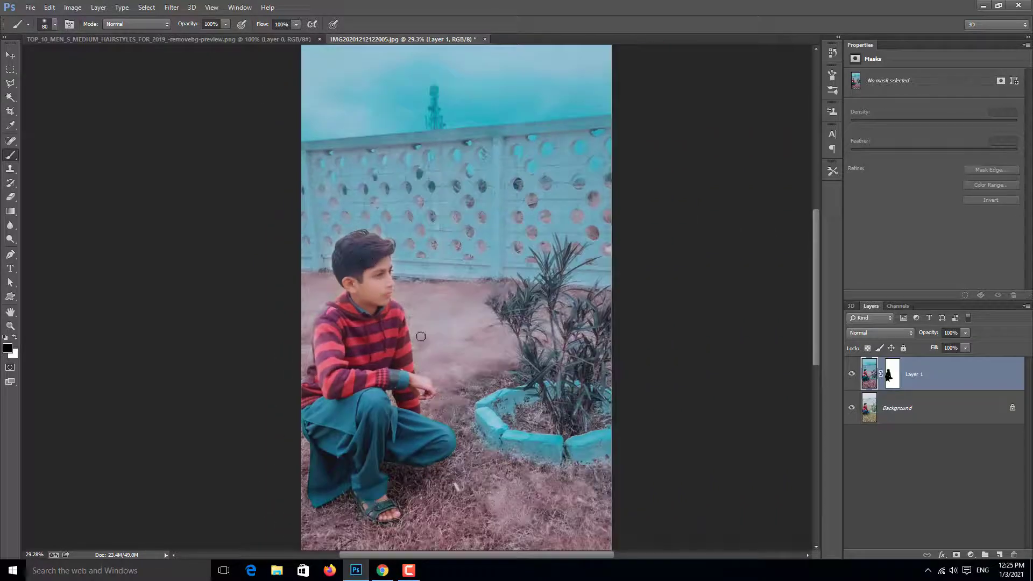
# Copy the cut-out man from the hairstyles PNG into the boy's portrait, then enlarge and place him over the boy.
pyautogui.click(217, 41)
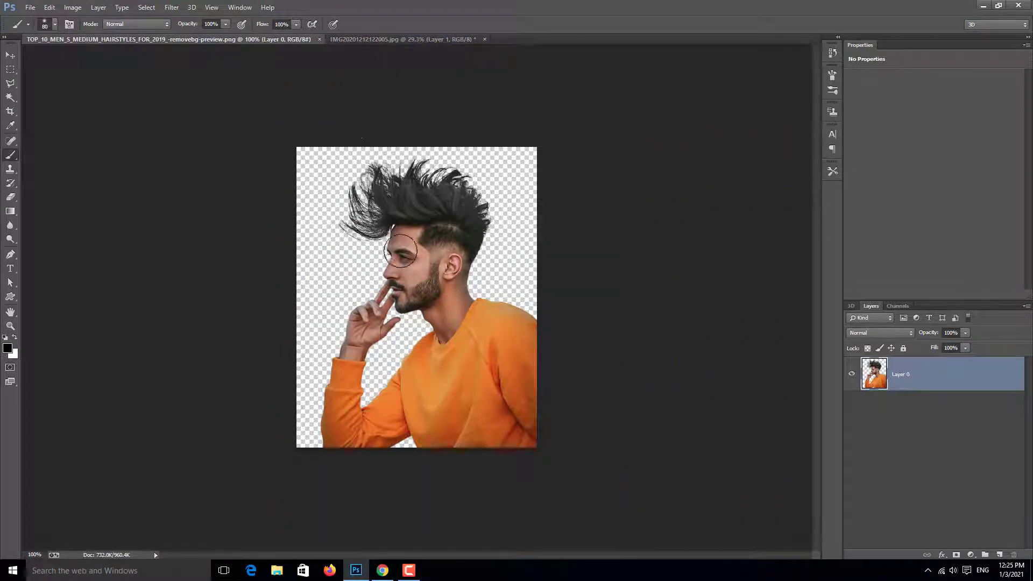
pyautogui.click(10, 55)
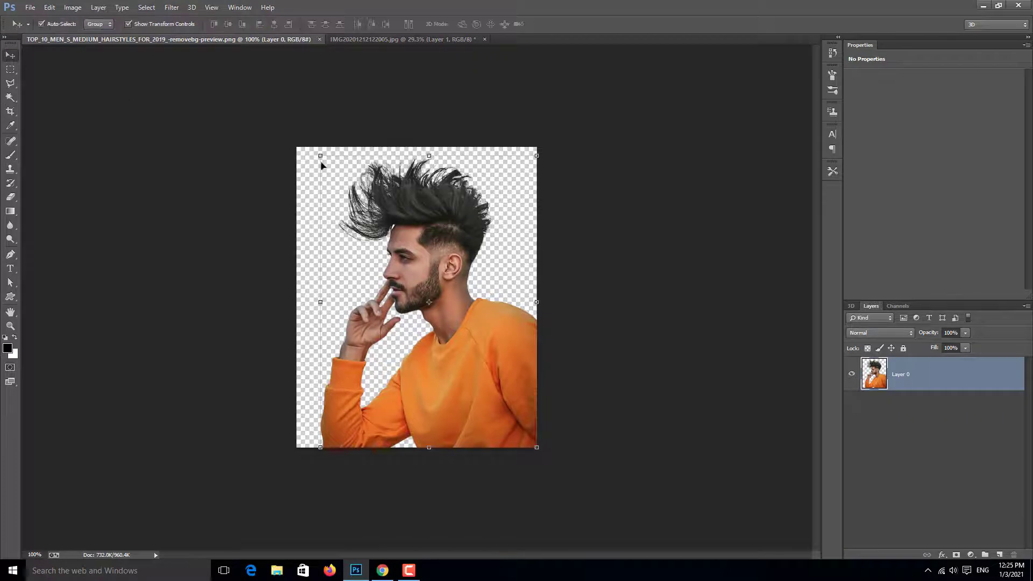
pyautogui.moveTo(437, 214); pyautogui.dragTo(405, 217)
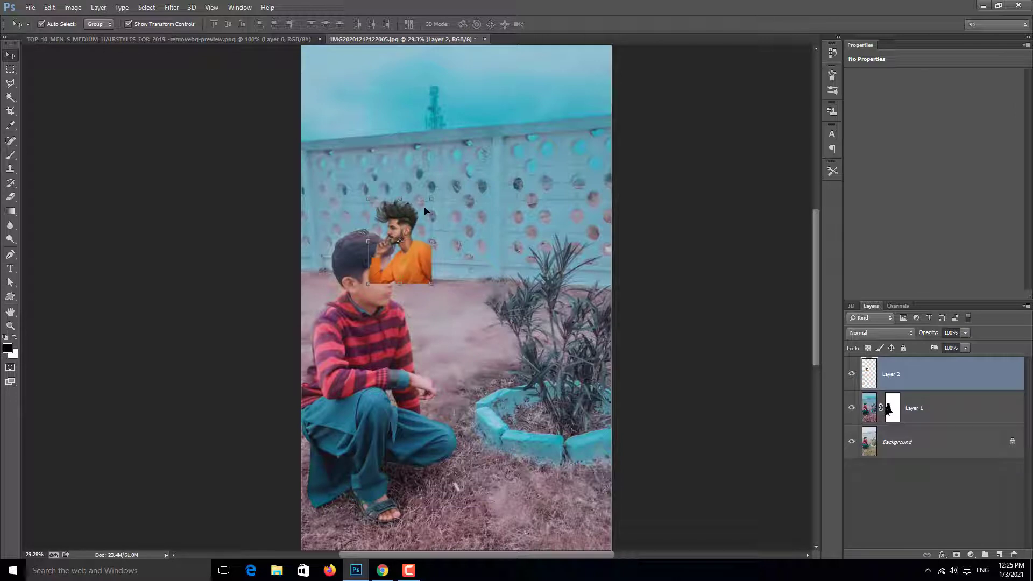
pyautogui.moveTo(441, 193); pyautogui.dragTo(480, 141)
pyautogui.press('Return')
pyautogui.moveTo(402, 215); pyautogui.dragTo(375, 288)
# Flip the man's cut-out on Layer 2 horizontally so he faces the same way as the boy.
pyautogui.hotkey('ctrl', 't')
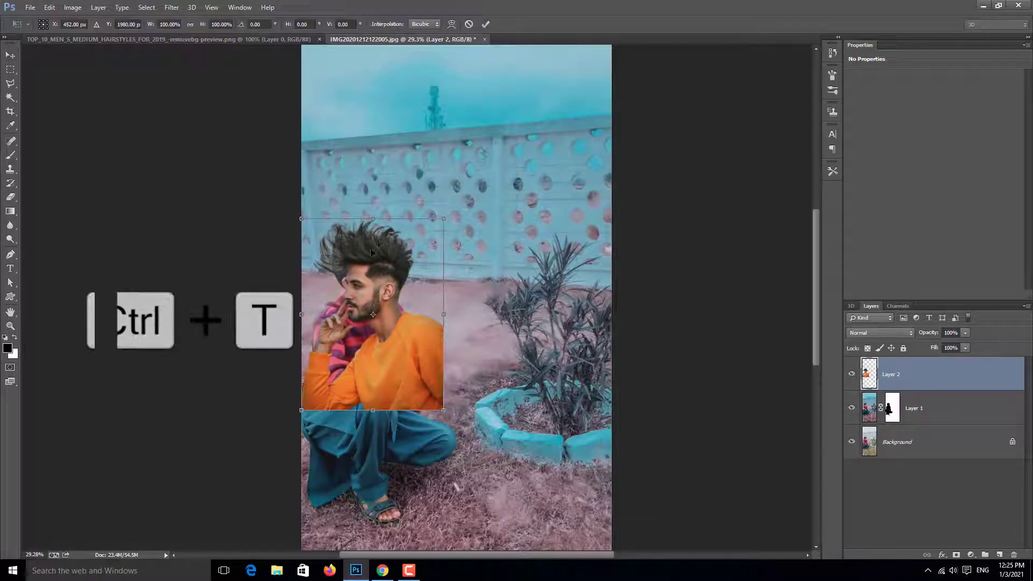
pyautogui.rightClick(362, 242)
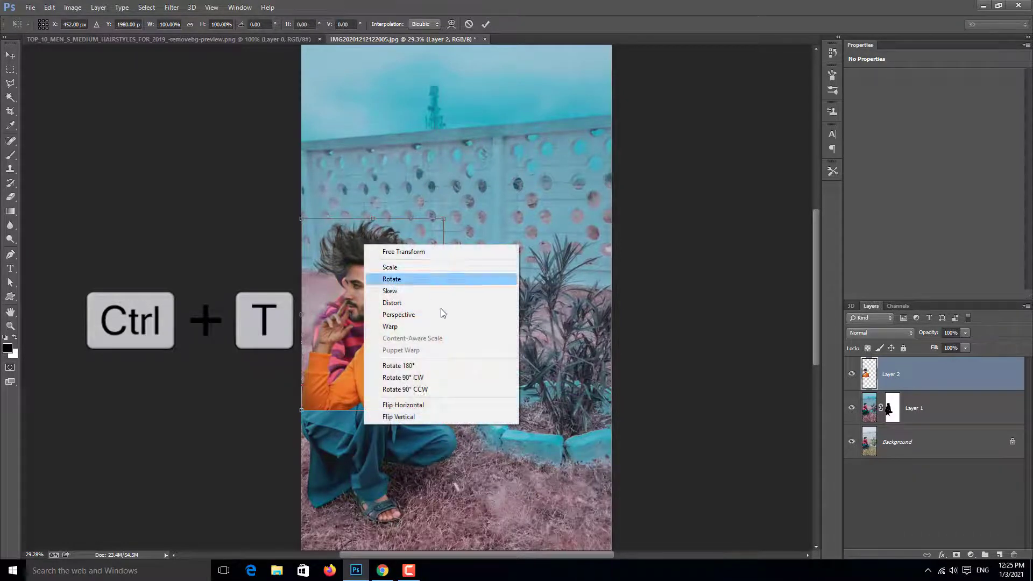
pyautogui.click(426, 406)
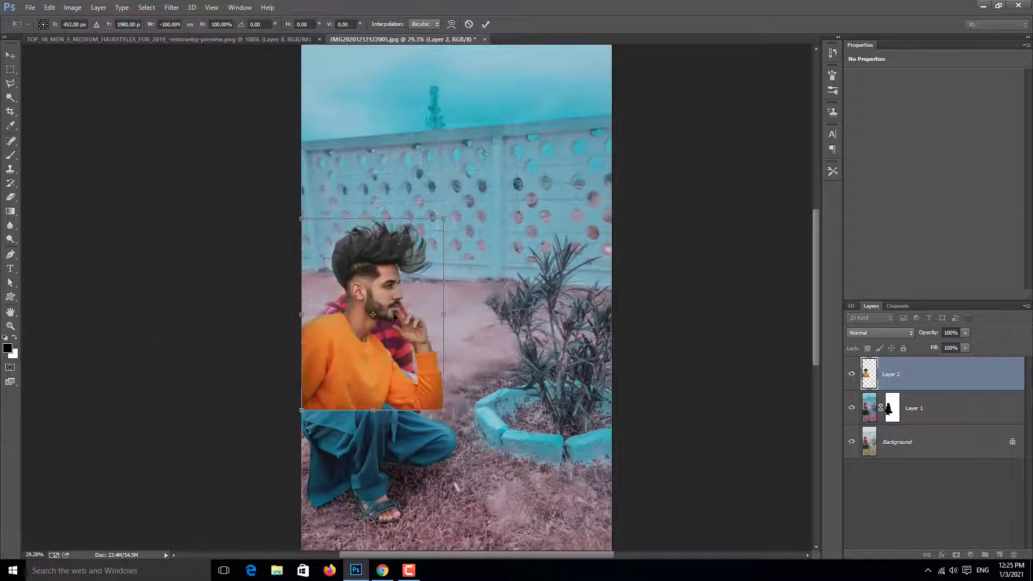
# Lower Layer 2's opacity to 51% and move the man's head over the boy's head.
pyautogui.scroll(4, 263, 315)
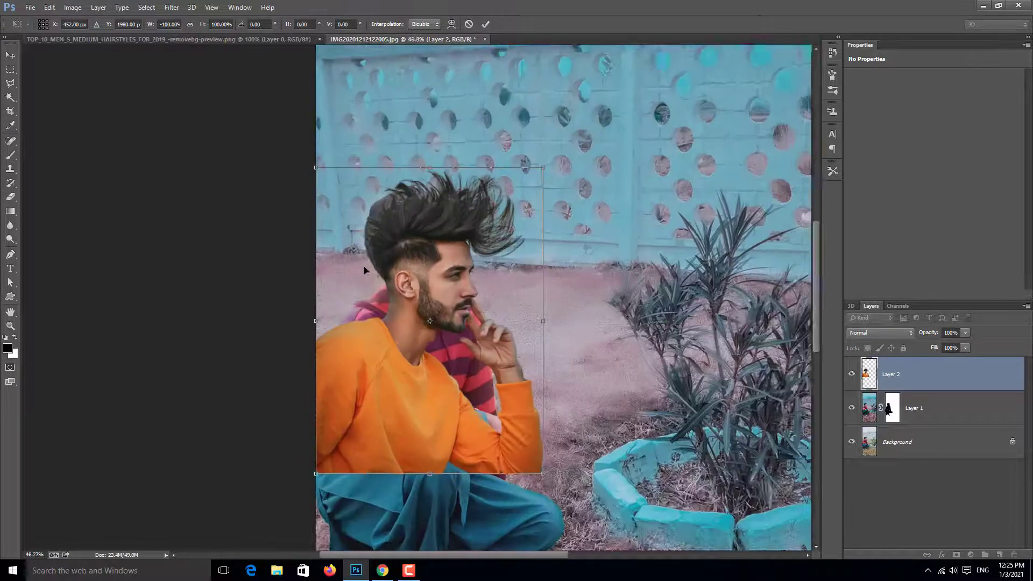
pyautogui.click(965, 333)
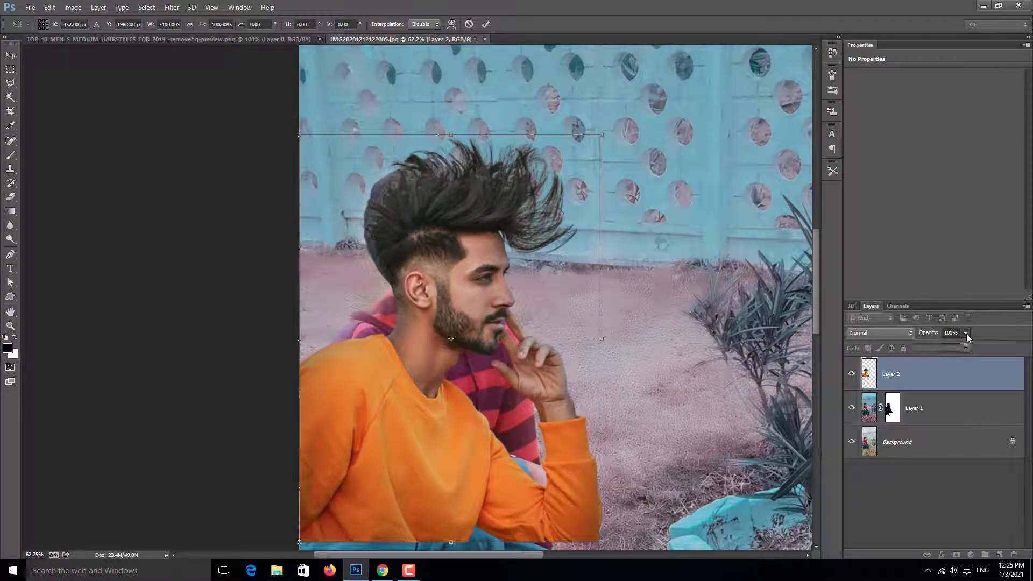
pyautogui.moveTo(947, 346); pyautogui.dragTo(940, 349)
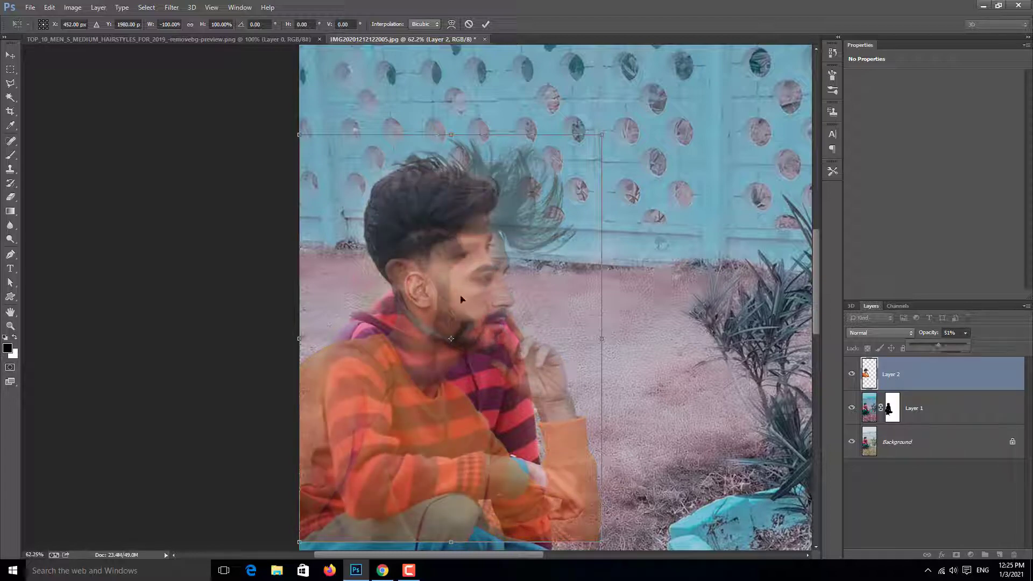
pyautogui.moveTo(461, 308); pyautogui.dragTo(445, 278)
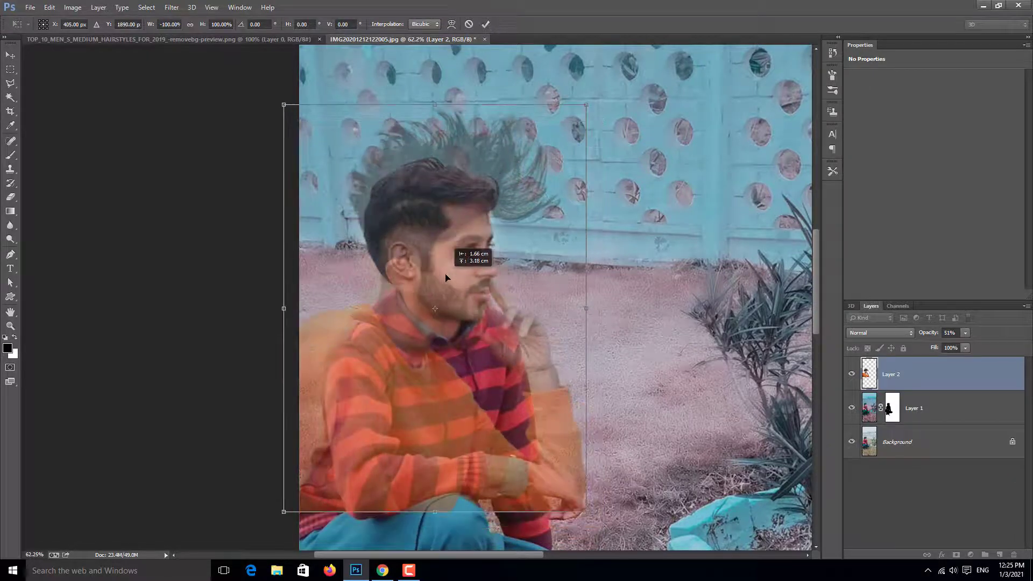
# Scale the man's cut-out to about 93%, align its face with the boy's without rotation, and apply the transform.
pyautogui.moveTo(580, 112); pyautogui.dragTo(570, 123)
pyautogui.moveTo(397, 225); pyautogui.dragTo(399, 221)
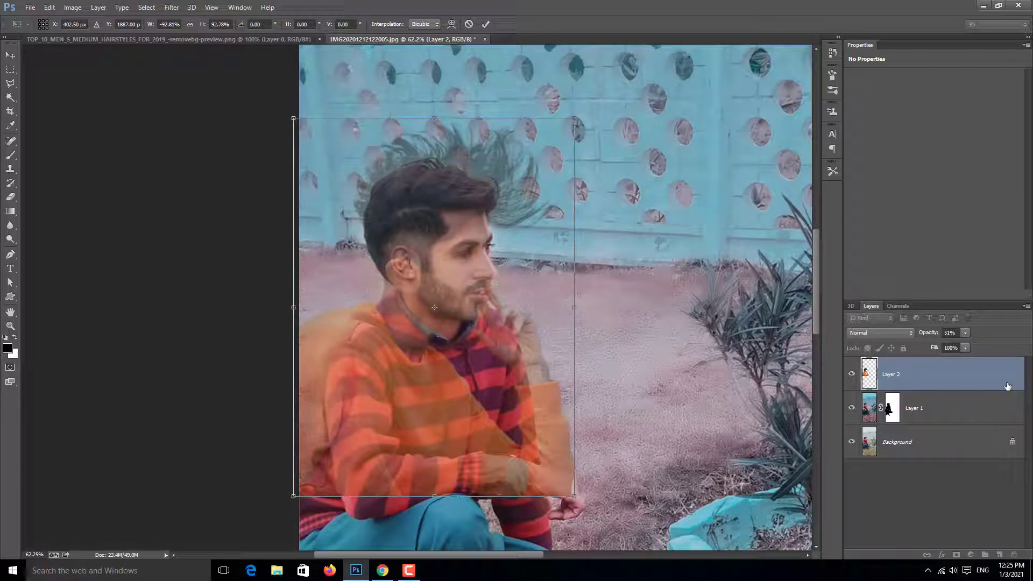
pyautogui.moveTo(703, 382); pyautogui.dragTo(585, 320)
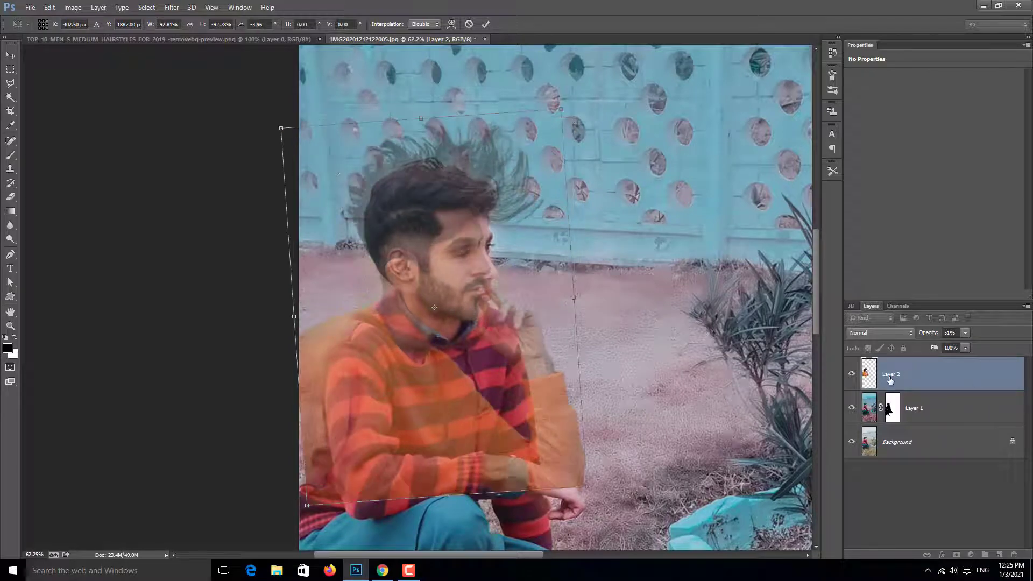
pyautogui.hotkey('ctrl', 'z')
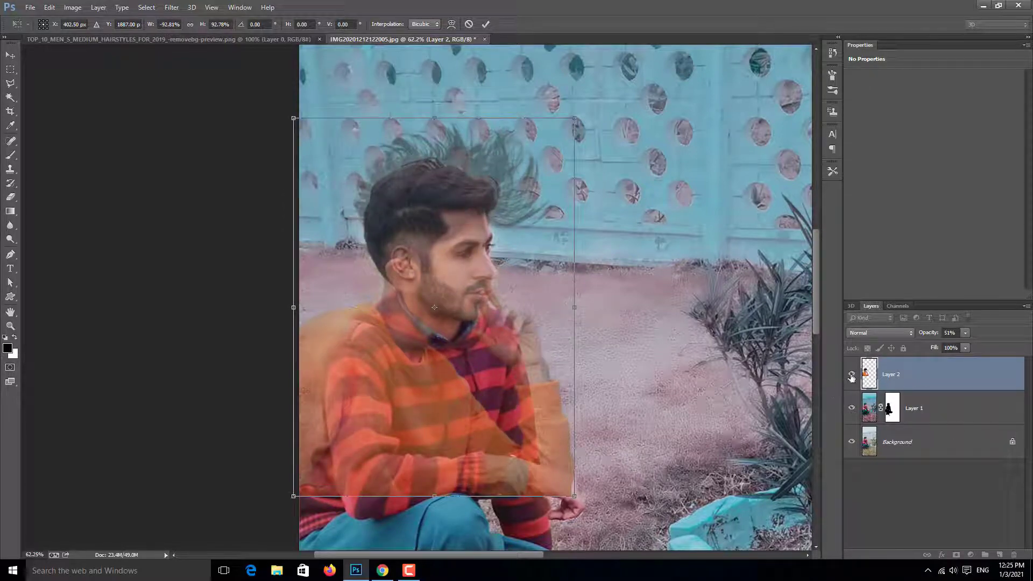
pyautogui.click(484, 24)
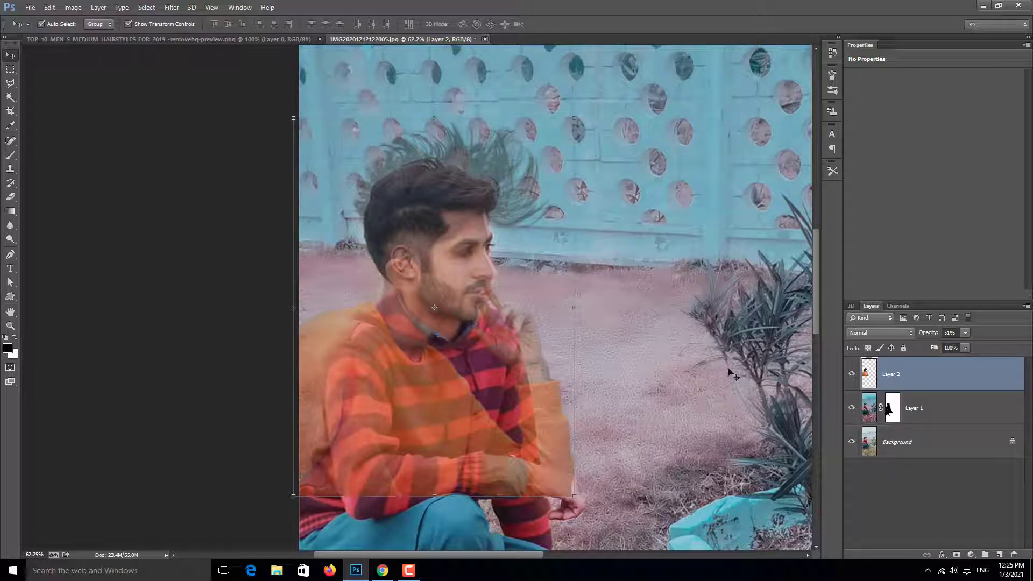
# Compare the photo with Layer 2 hidden and shown, nudge Layer 2 slightly upward, and restore its opacity to 100%.
pyautogui.click(854, 376)
pyautogui.click(854, 375)
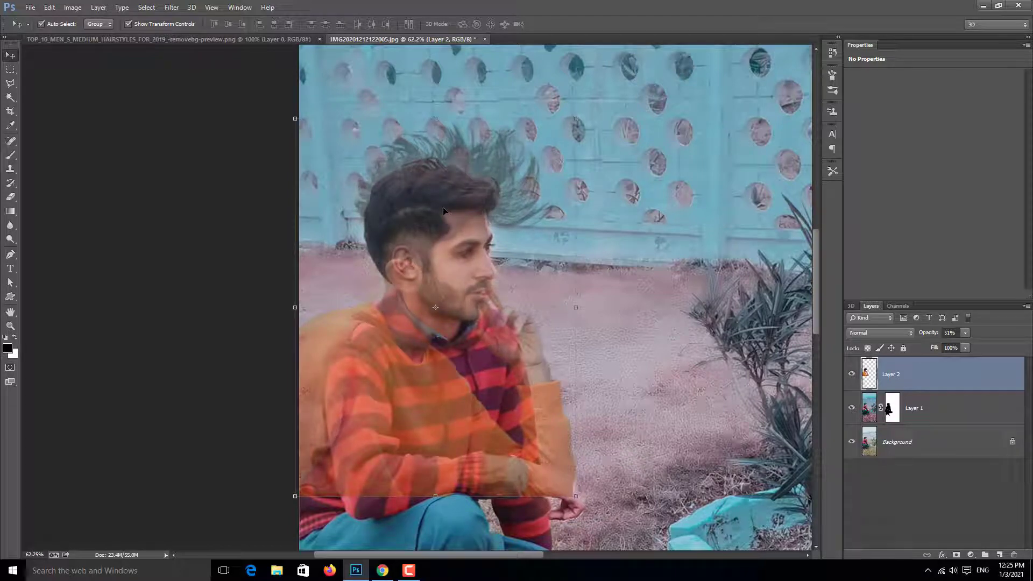
pyautogui.press('Up')
pyautogui.press('Up')
pyautogui.press('Up')
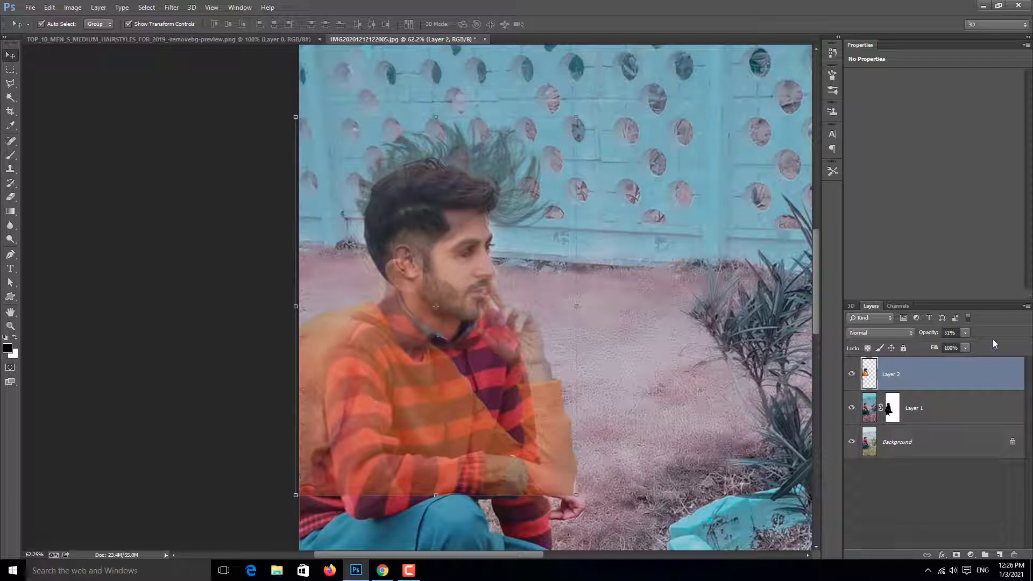
pyautogui.moveTo(973, 344); pyautogui.dragTo(983, 346)
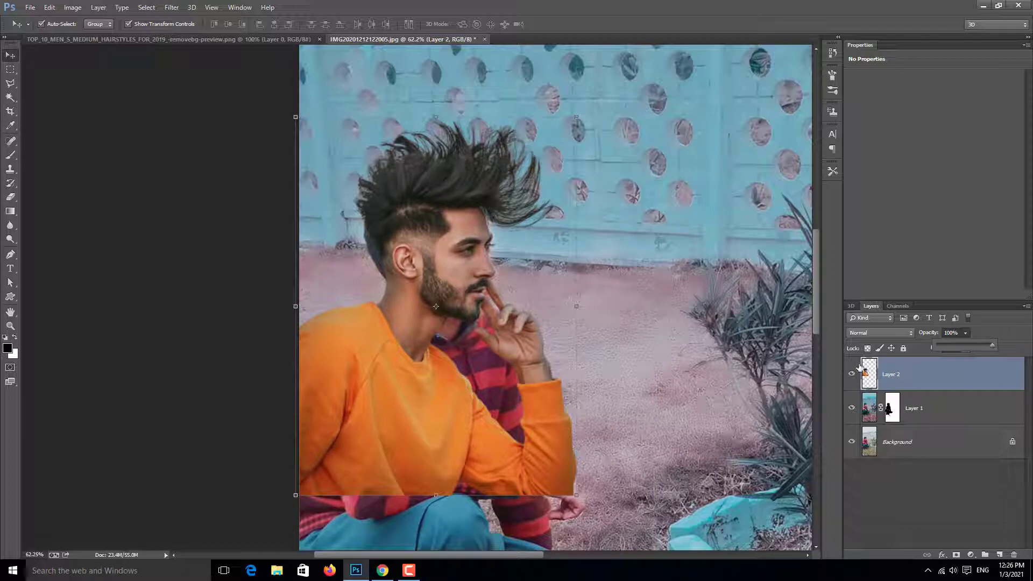
# Add a mask to Layer 2 and paint out the man's face, hand and orange sweater with a black size 150 brush.
pyautogui.click(956, 555)
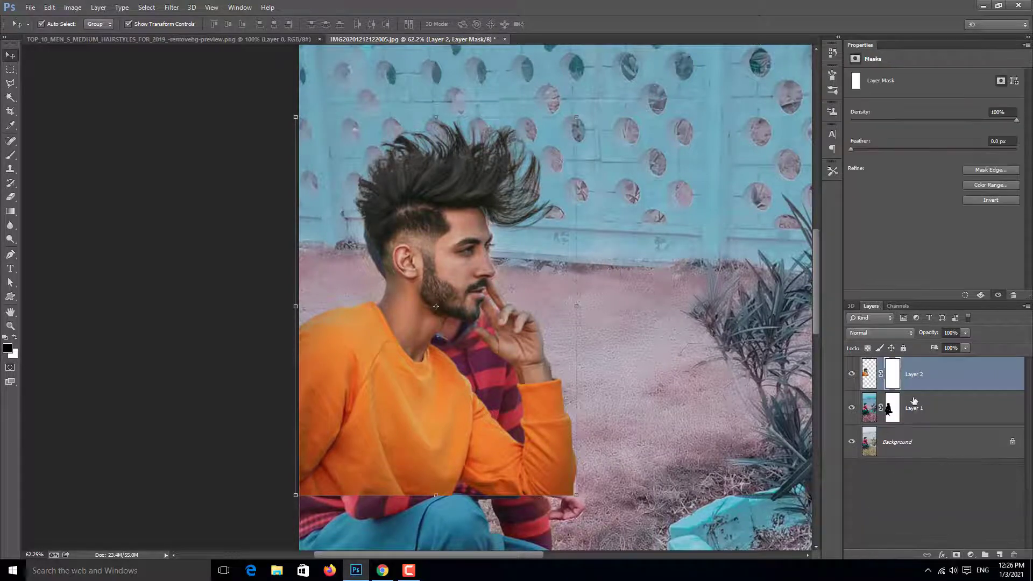
pyautogui.click(11, 155)
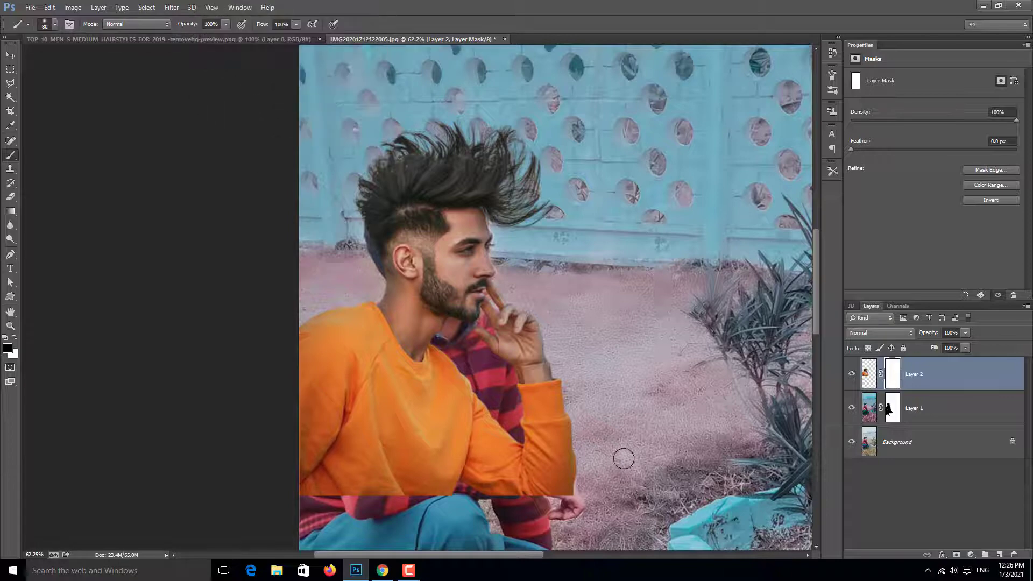
pyautogui.press(']')
pyautogui.press(']')
pyautogui.press(']')
pyautogui.press(']')
pyautogui.moveTo(573, 484)
pyautogui.mouseDown()
pyautogui.moveTo(528, 490)
pyautogui.moveTo(555, 475)
pyautogui.moveTo(506, 496)
pyautogui.moveTo(372, 496)
pyautogui.moveTo(330, 449)
pyautogui.moveTo(297, 381)
pyautogui.moveTo(318, 329)
pyautogui.moveTo(351, 315)
pyautogui.moveTo(341, 337)
pyautogui.moveTo(410, 361)
pyautogui.moveTo(446, 402)
pyautogui.moveTo(367, 441)
pyautogui.moveTo(380, 386)
pyautogui.moveTo(345, 364)
pyautogui.moveTo(431, 423)
pyautogui.moveTo(404, 334)
pyautogui.moveTo(376, 323)
pyautogui.moveTo(390, 343)
pyautogui.moveTo(482, 382)
pyautogui.moveTo(461, 435)
pyautogui.moveTo(492, 471)
pyautogui.moveTo(539, 418)
pyautogui.moveTo(473, 363)
pyautogui.moveTo(551, 331)
pyautogui.moveTo(480, 301)
pyautogui.moveTo(442, 332)
pyautogui.moveTo(328, 289)
pyautogui.moveTo(487, 316)
pyautogui.moveTo(507, 280)
pyautogui.moveTo(391, 311)
pyautogui.moveTo(430, 291)
pyautogui.moveTo(408, 251)
pyautogui.moveTo(461, 249)
pyautogui.moveTo(420, 233)
pyautogui.moveTo(401, 267)
pyautogui.mouseUp()
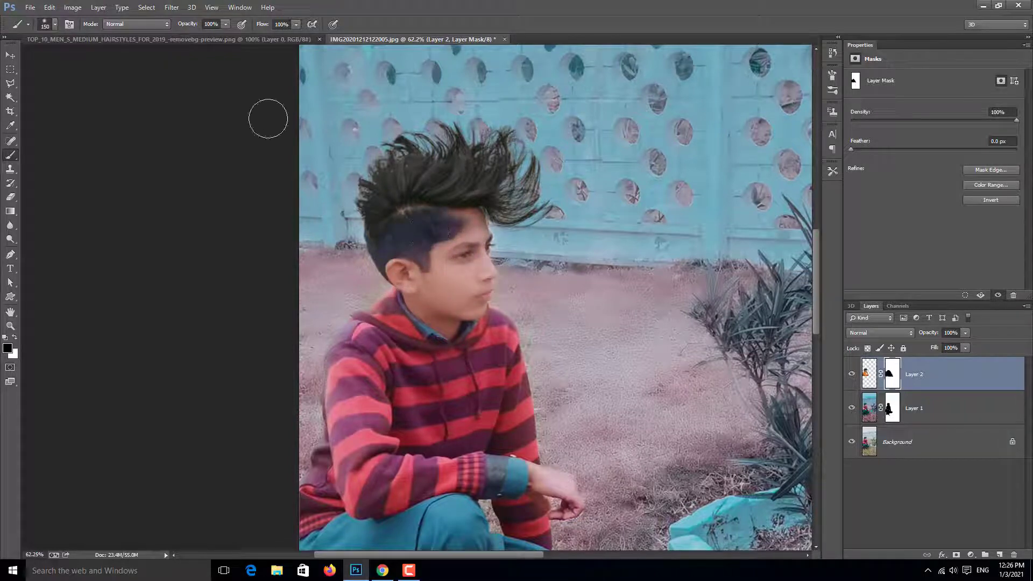
# With brush opacity 53% and flow 59%, paint on Layer 2's mask to blend the new hair's lower edge.
pyautogui.click(225, 24)
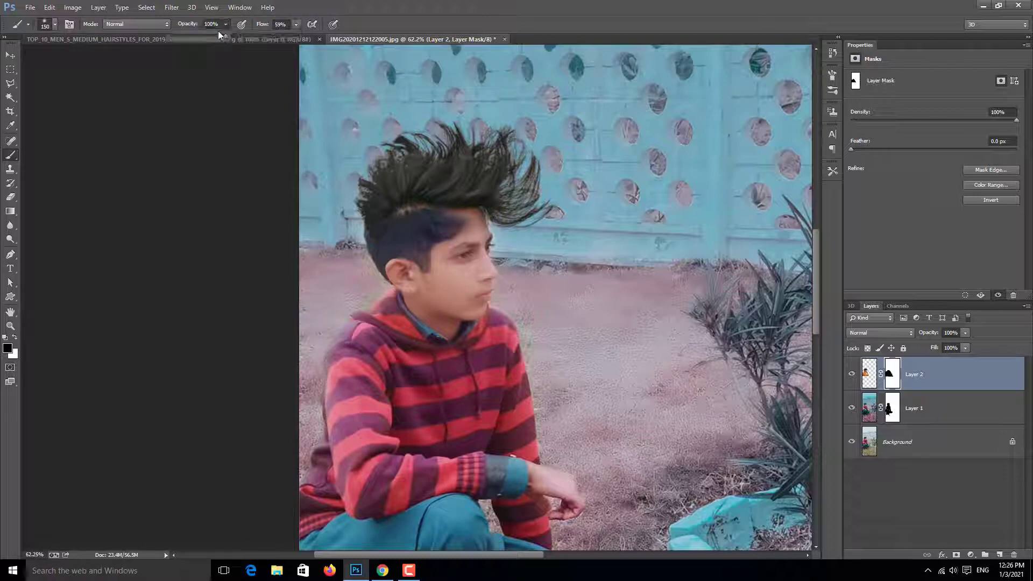
pyautogui.moveTo(199, 34); pyautogui.dragTo(201, 34)
pyautogui.click(431, 236)
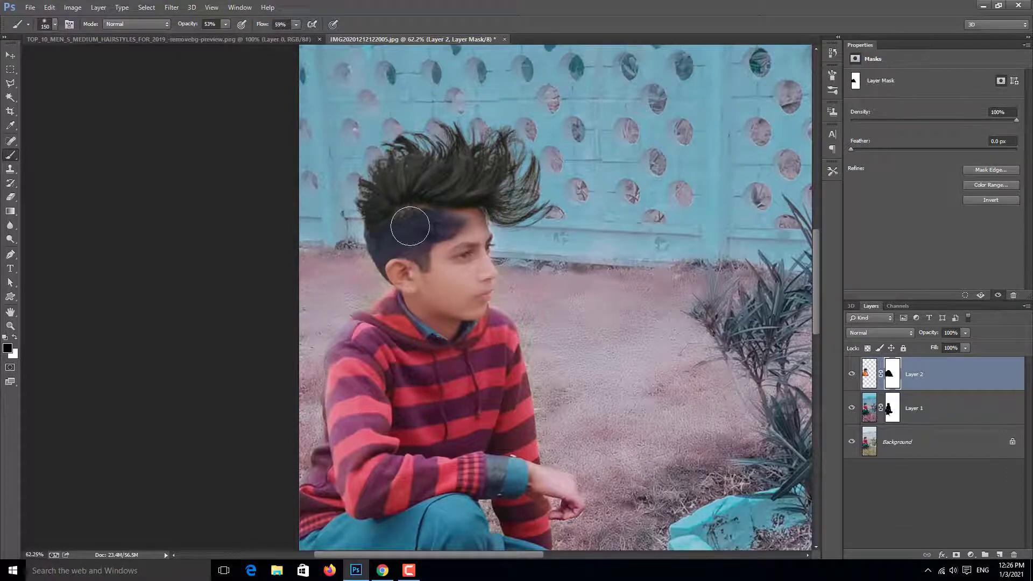
pyautogui.moveTo(412, 219)
pyautogui.mouseDown()
pyautogui.moveTo(383, 240)
pyautogui.moveTo(458, 223)
pyautogui.moveTo(431, 244)
pyautogui.moveTo(461, 240)
pyautogui.moveTo(425, 237)
pyautogui.moveTo(410, 219)
pyautogui.mouseUp()
# With a hard round 70 px brush at 100% opacity and flow, mask out the loose hair tips beyond the boy's forehead.
pyautogui.scroll(3, 535, 226)
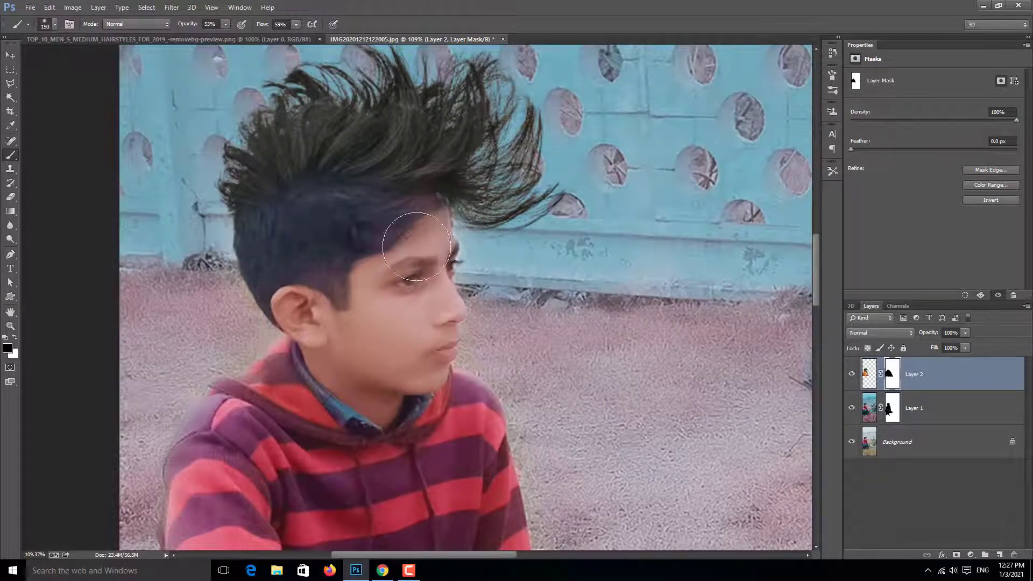
pyautogui.click(55, 24)
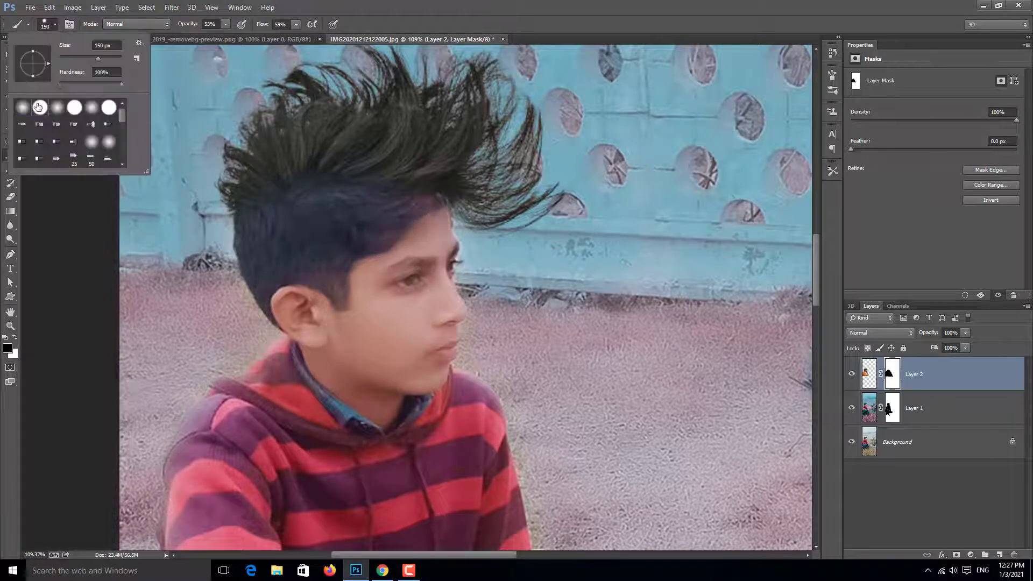
pyautogui.click(225, 23)
pyautogui.moveTo(228, 35); pyautogui.dragTo(319, 38)
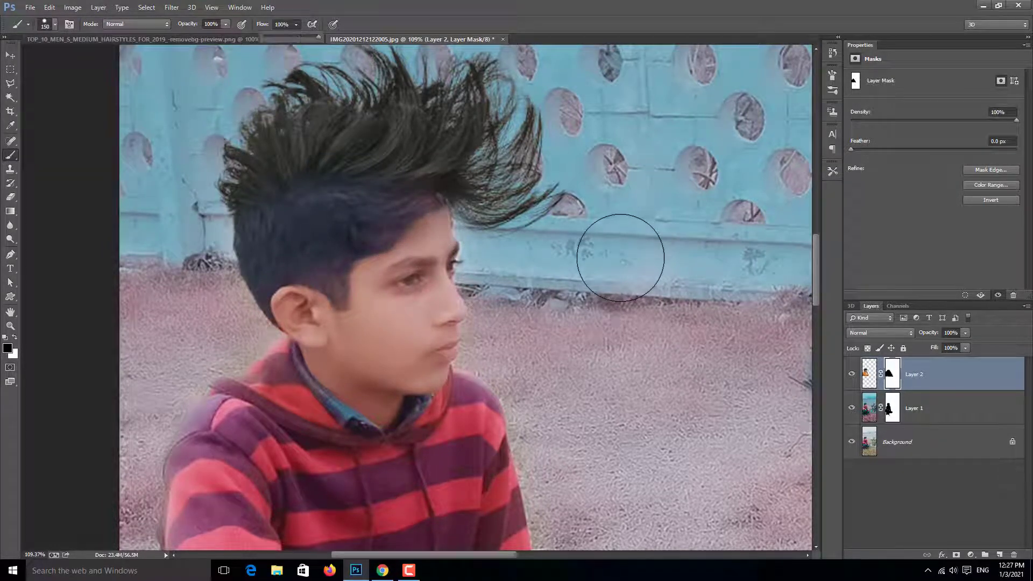
pyautogui.press('[')
pyautogui.press('[')
pyautogui.press('[')
pyautogui.press('[')
pyautogui.press('[')
pyautogui.moveTo(576, 215)
pyautogui.mouseDown()
pyautogui.moveTo(559, 197)
pyautogui.moveTo(488, 236)
pyautogui.moveTo(429, 211)
pyautogui.mouseUp()
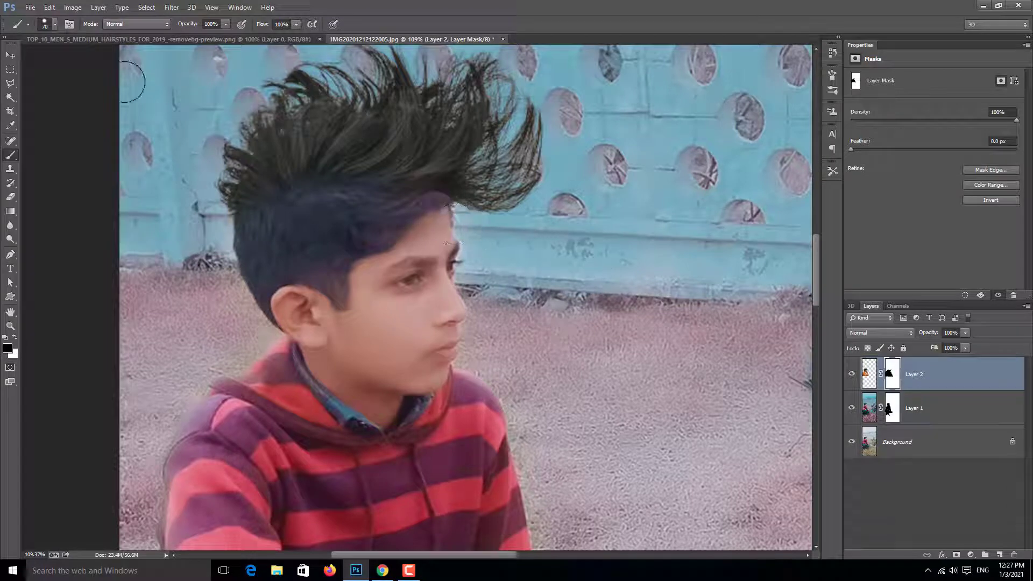
# With brush opacity 50% and flow 51%, paint white and black on Layer 2's mask to refine the front hair edge above the forehead.
pyautogui.click(54, 24)
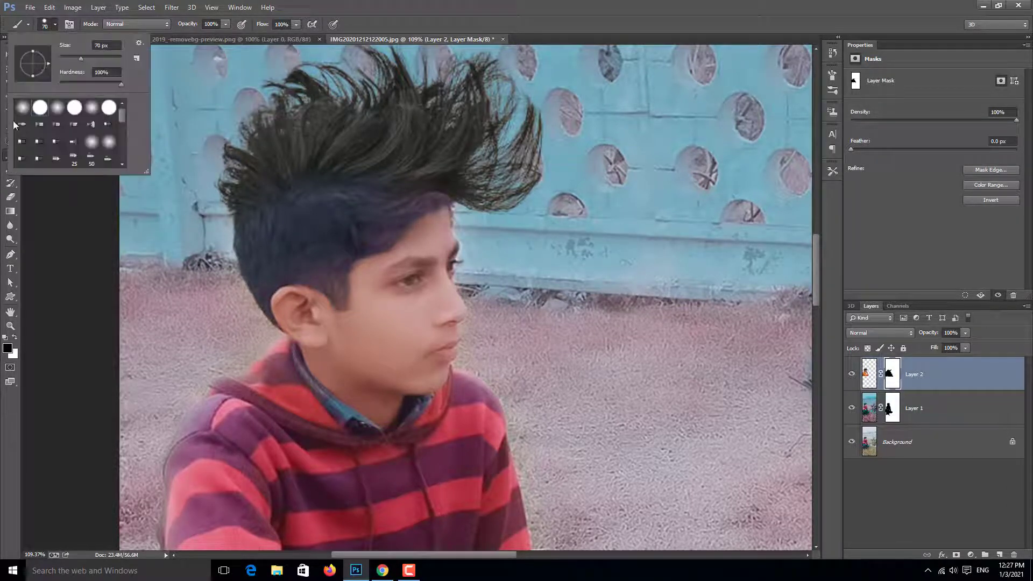
pyautogui.click(226, 24)
pyautogui.click(296, 24)
pyautogui.moveTo(298, 36); pyautogui.dragTo(270, 37)
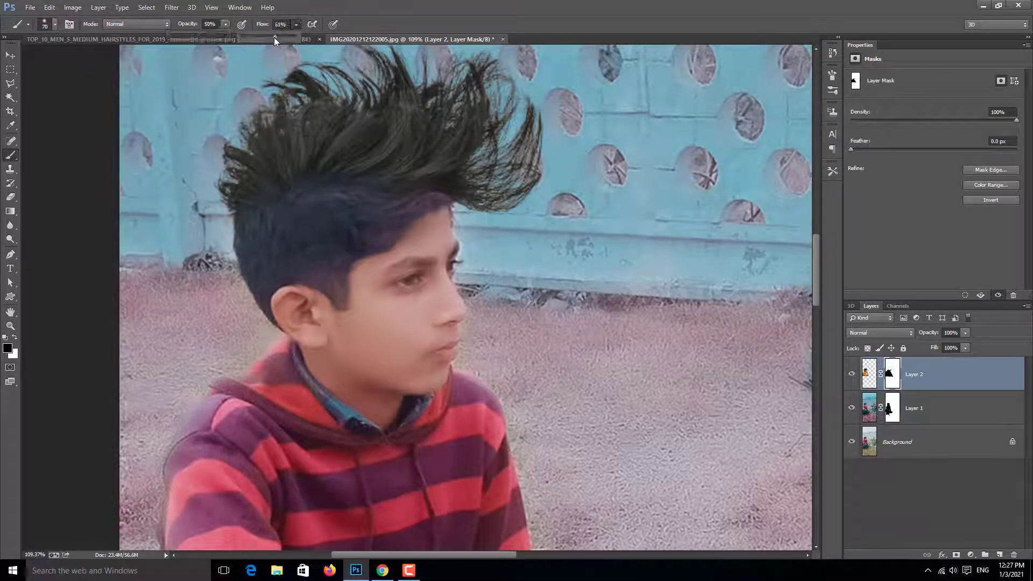
pyautogui.press('x')
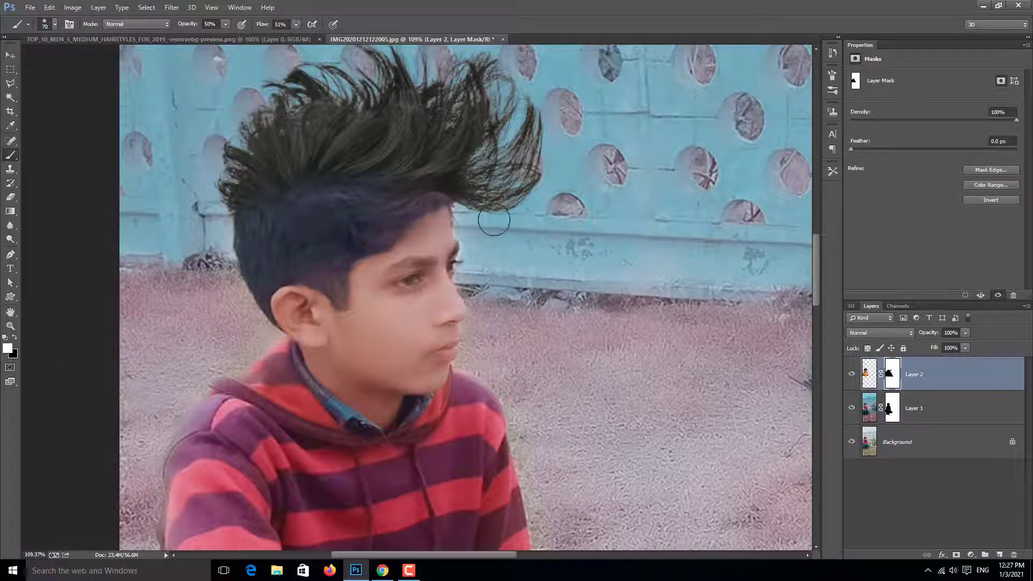
pyautogui.moveTo(440, 193)
pyautogui.mouseDown()
pyautogui.moveTo(478, 209)
pyautogui.moveTo(518, 195)
pyautogui.moveTo(522, 170)
pyautogui.moveTo(473, 202)
pyautogui.moveTo(525, 186)
pyautogui.mouseUp()
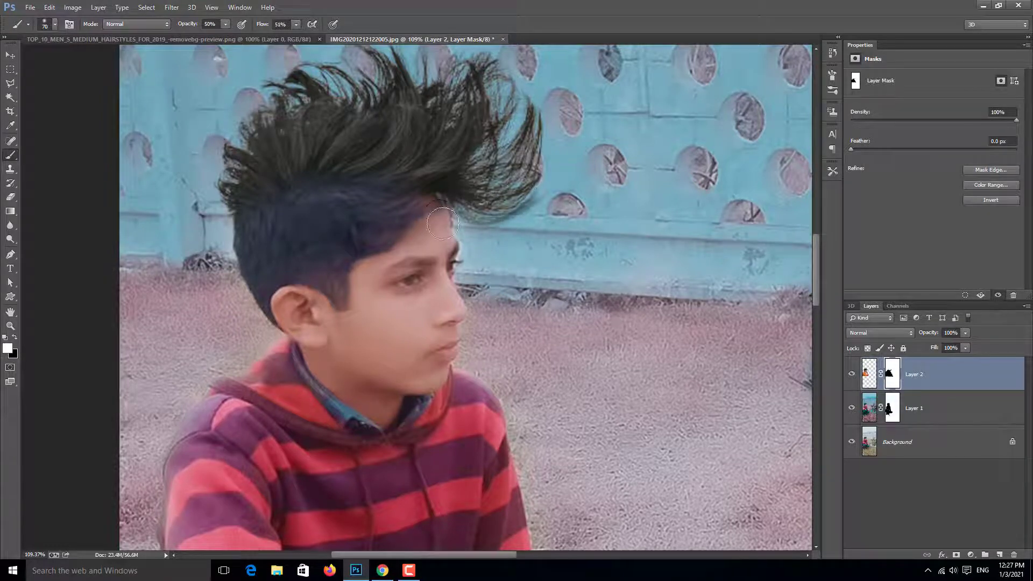
pyautogui.press('x')
pyautogui.moveTo(437, 220)
pyautogui.mouseDown()
pyautogui.moveTo(431, 199)
pyautogui.moveTo(438, 210)
pyautogui.moveTo(433, 200)
pyautogui.moveTo(297, 209)
pyautogui.moveTo(296, 200)
pyautogui.moveTo(388, 205)
pyautogui.moveTo(527, 247)
pyautogui.mouseUp()
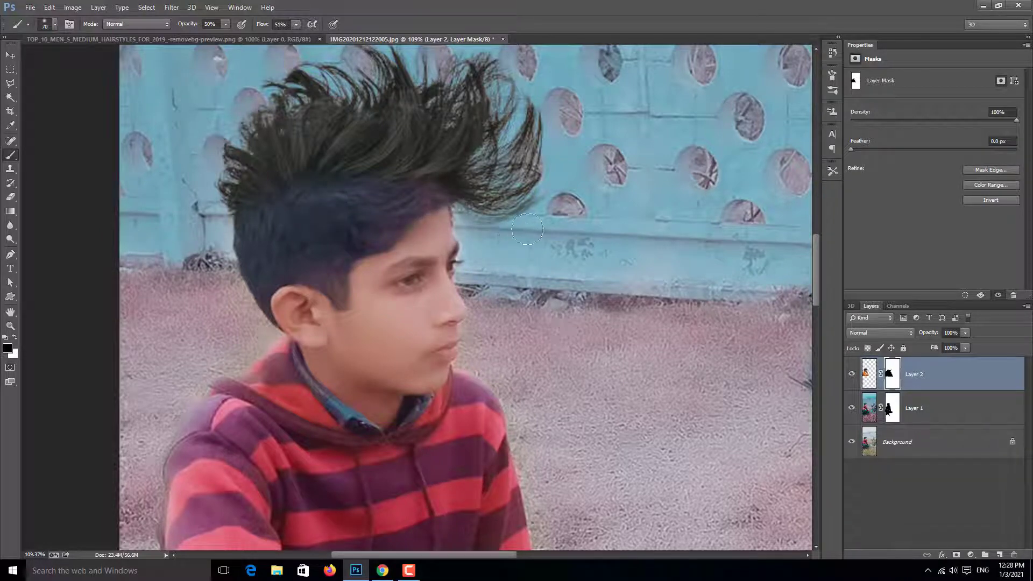
# On Layer 2's image, use Levels to set the Blue channel's midtone input to 1.20.
pyautogui.scroll(-5, 387, 238)
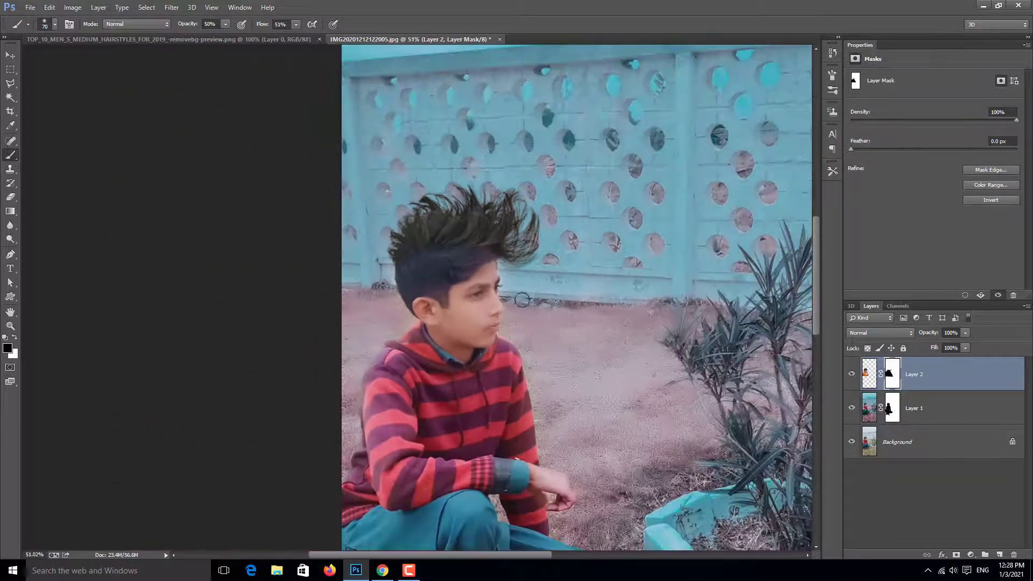
pyautogui.click(869, 375)
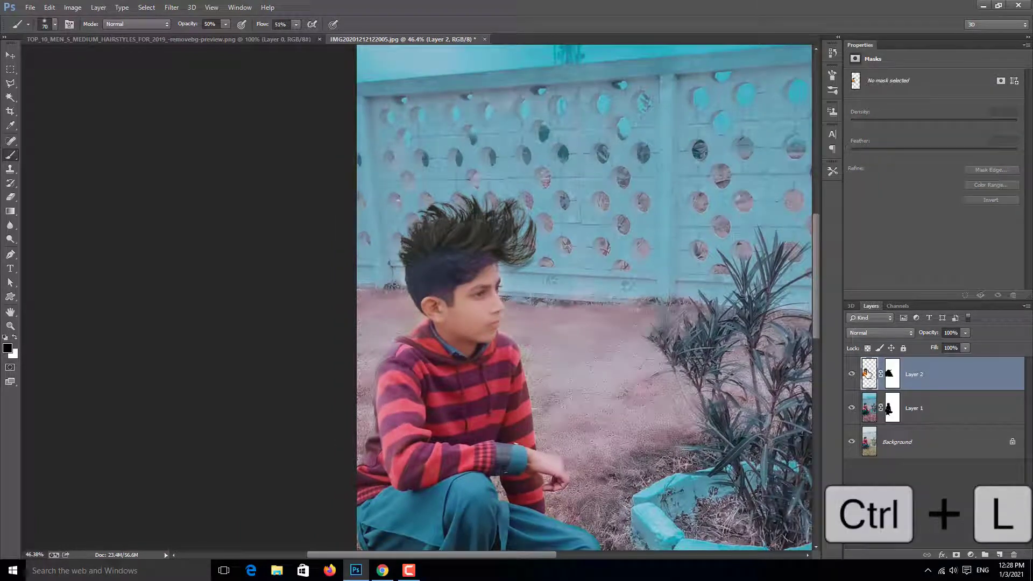
pyautogui.hotkey('ctrl', 'l')
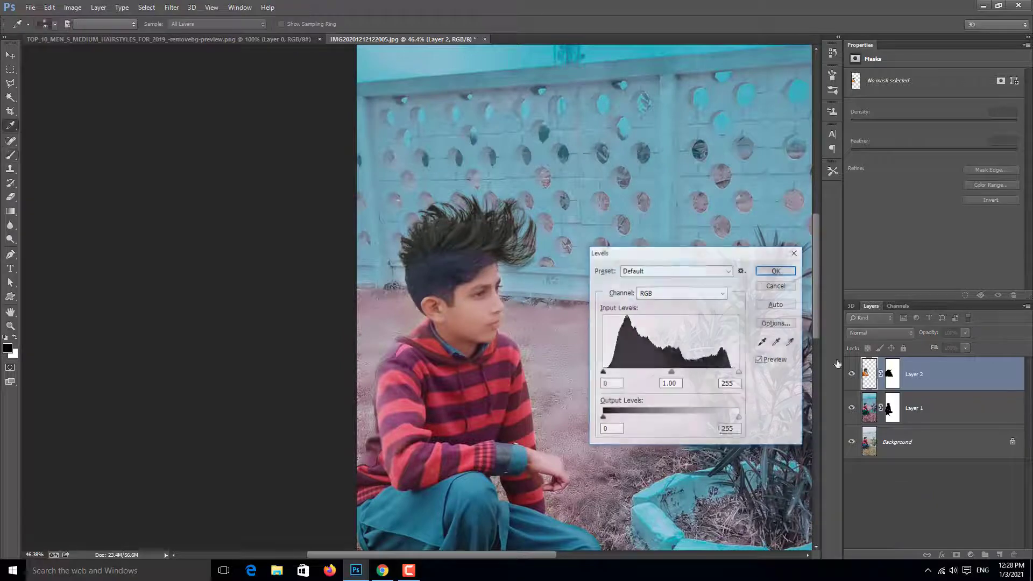
pyautogui.click(647, 290)
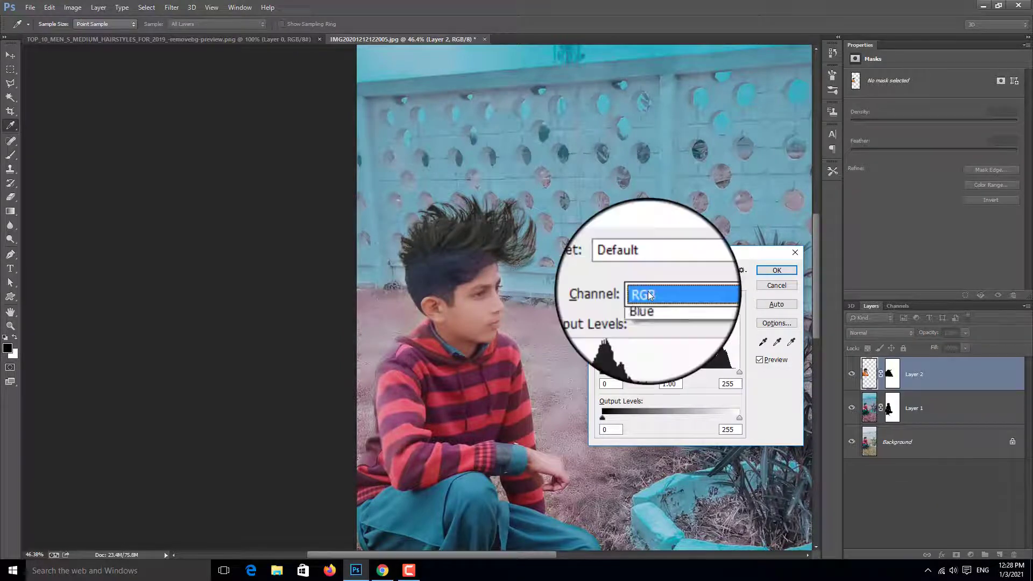
pyautogui.click(655, 324)
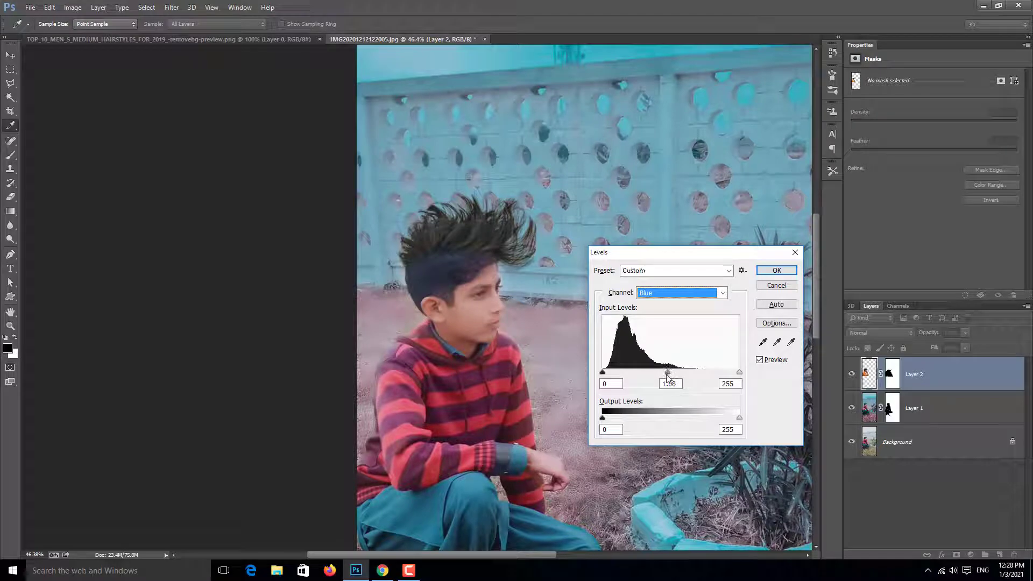
pyautogui.click(663, 382)
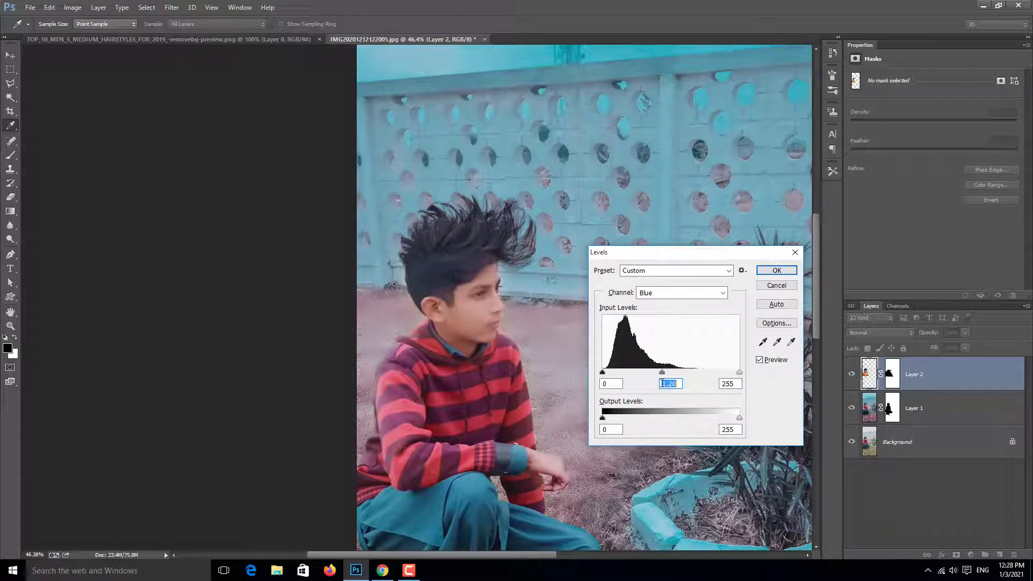
# Fine-tune the Blue channel's midtone, white and black input levels and apply the Levels adjustment.
pyautogui.moveTo(663, 372); pyautogui.dragTo(665, 378)
pyautogui.moveTo(739, 377)
pyautogui.mouseDown()
pyautogui.moveTo(725, 374)
pyautogui.moveTo(738, 375)
pyautogui.mouseUp()
pyautogui.click(739, 374)
pyautogui.moveTo(602, 375); pyautogui.dragTo(603, 374)
pyautogui.click(603, 373)
pyautogui.click(787, 272)
pyautogui.press('b')
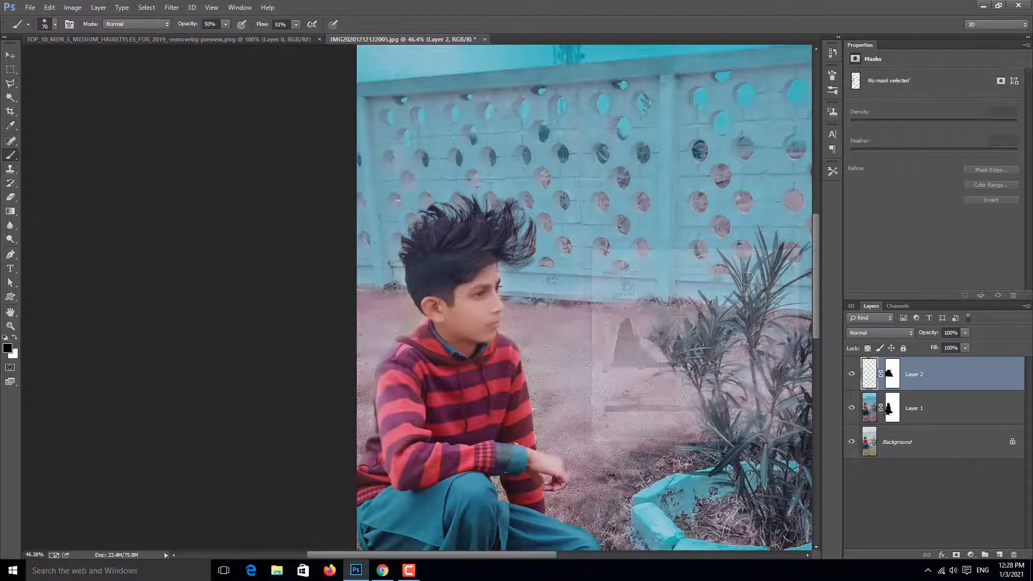
# Choose the Clone Stamp tool and stamp all visible layers into a new layer above Layer 2.
pyautogui.scroll(5, 524, 287)
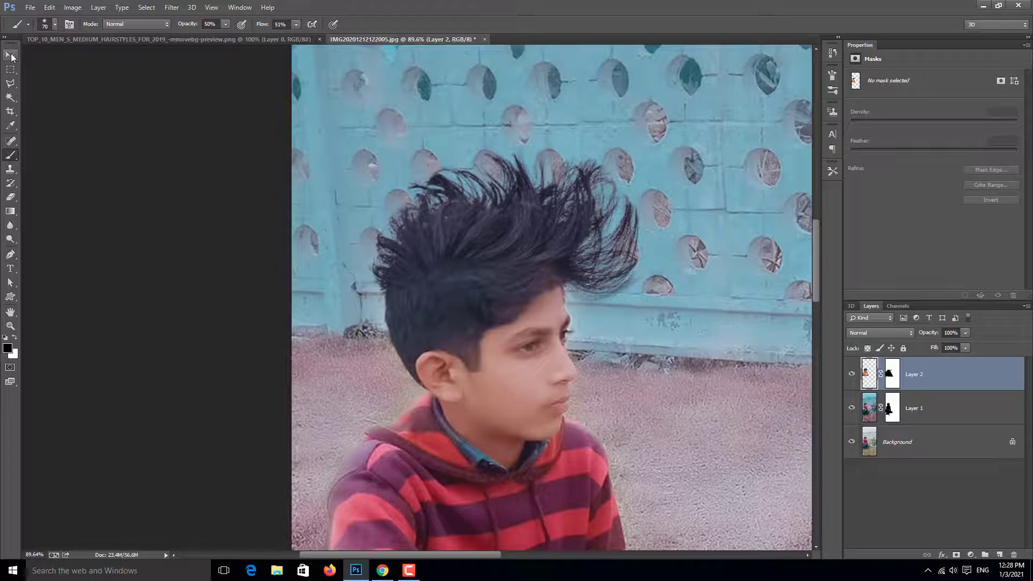
pyautogui.click(10, 169)
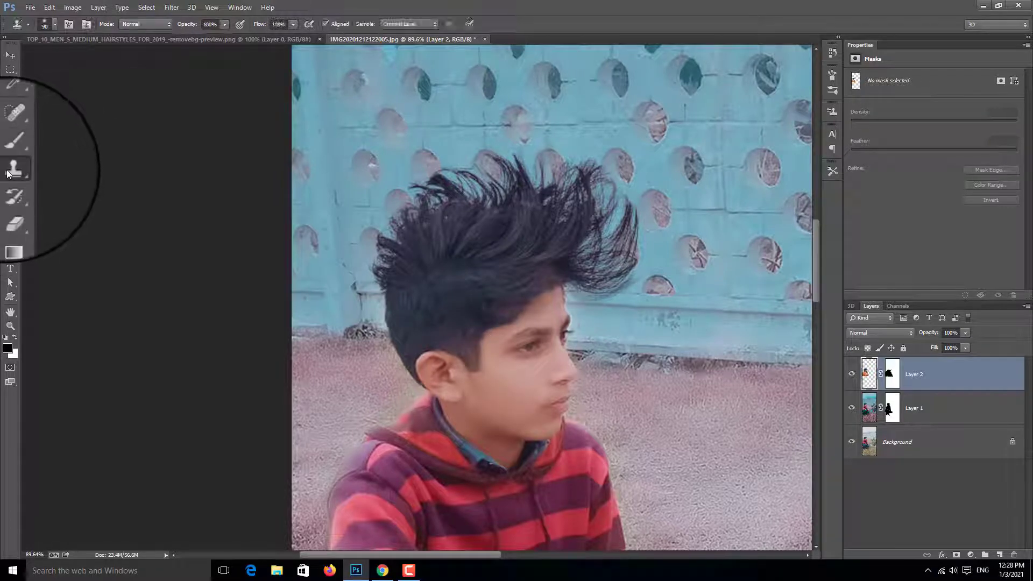
pyautogui.rightClick(10, 169)
pyautogui.click(39, 170)
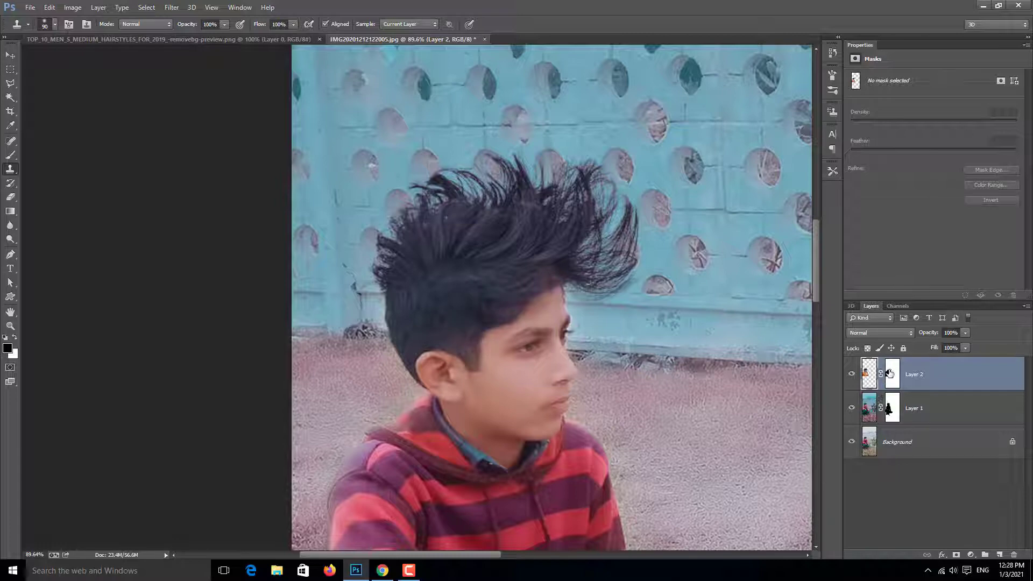
pyautogui.hotkey('ctrl', 'alt', 'shift', 'e')
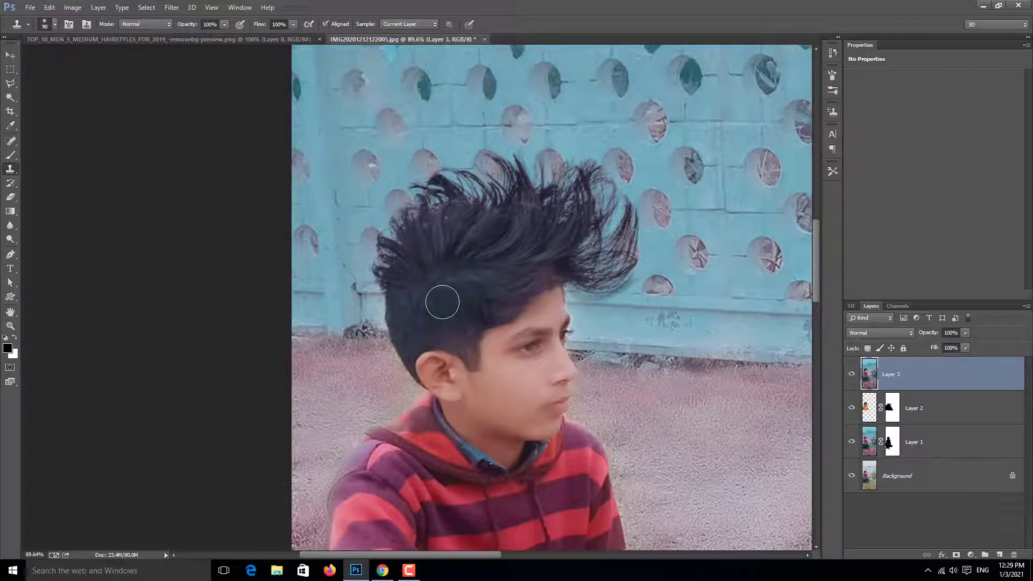
# With a 70 px Clone Stamp, sample the dark side hair and clone it along the hairline above the temple.
pyautogui.press('[')
pyautogui.press('[')
pyautogui.press('alt')
pyautogui.keyDown('alt'); pyautogui.click(453, 300); pyautogui.keyUp('alt')
pyautogui.moveTo(504, 358); pyautogui.dragTo(516, 352)
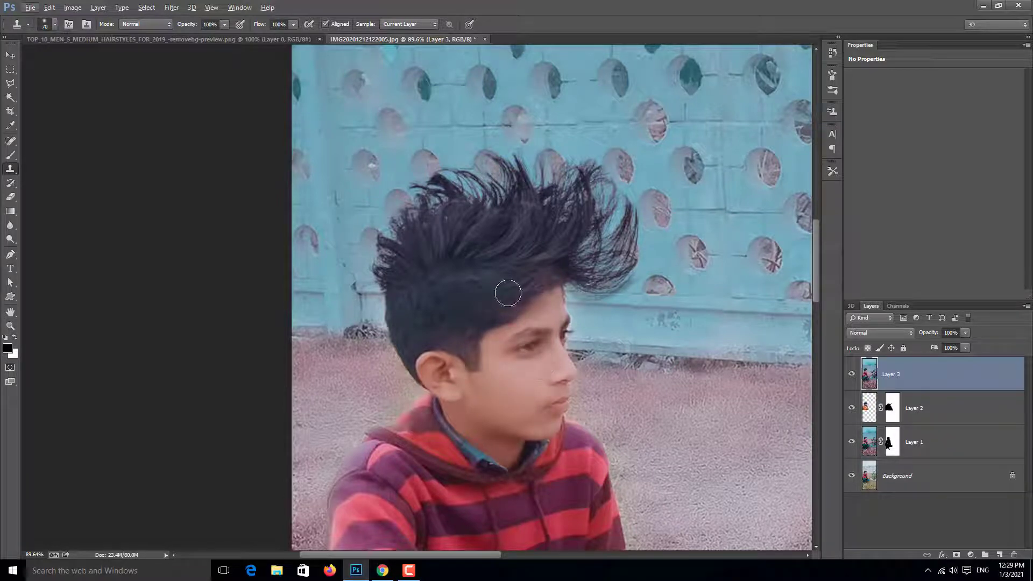
# Examine the blended hair up close and against the whole photo.
pyautogui.scroll(-5, 579, 347)
pyautogui.scroll(-1, 579, 347)
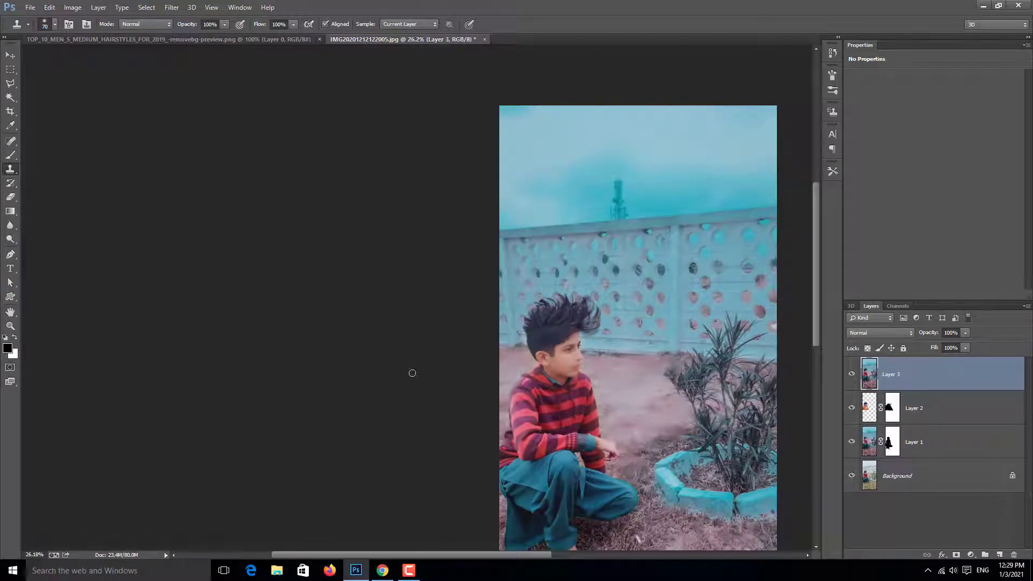
pyautogui.scroll(3, 583, 360)
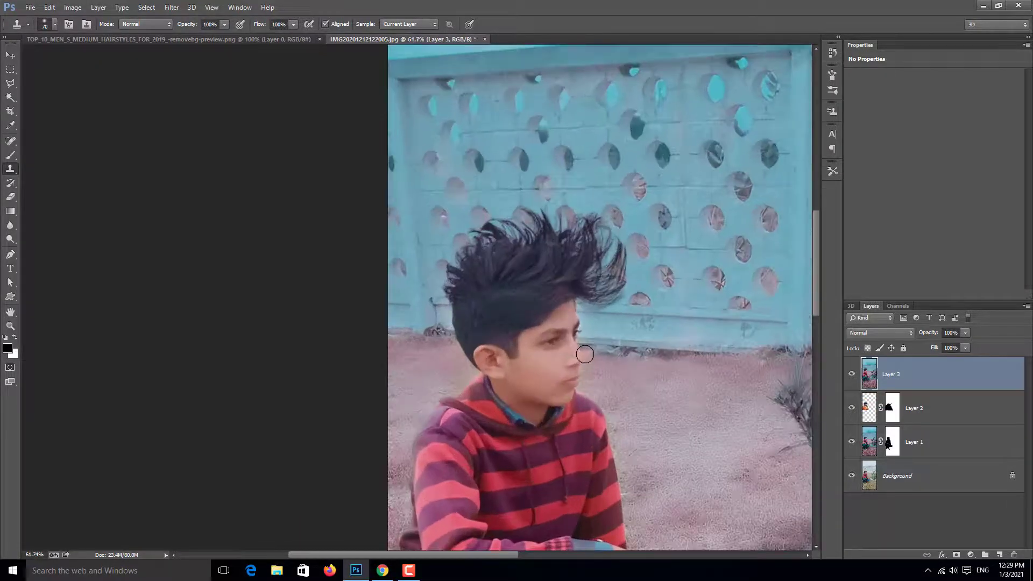
pyautogui.scroll(-4, 585, 354)
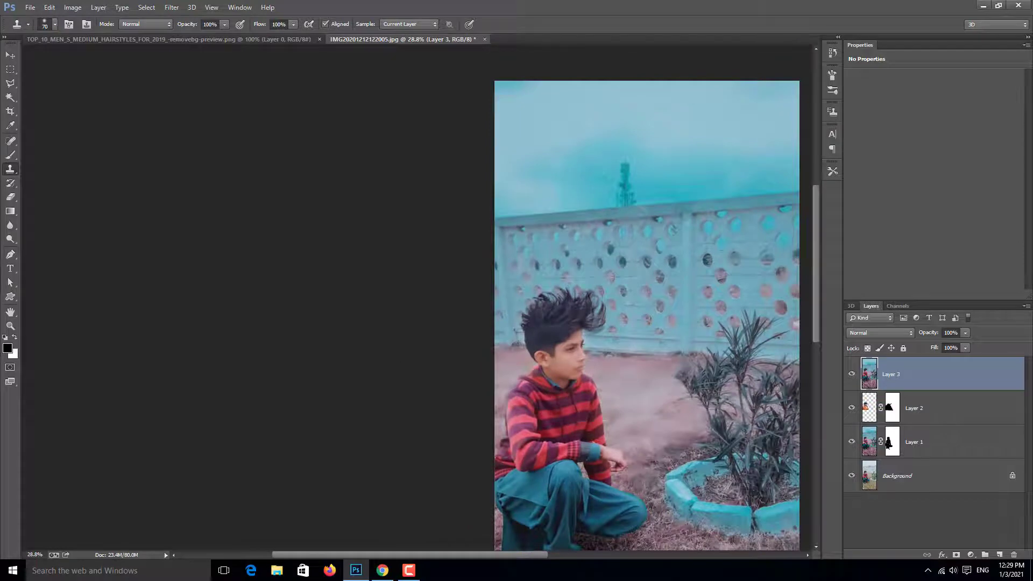
pyautogui.click(10, 54)
pyautogui.scroll(-3, 571, 340)
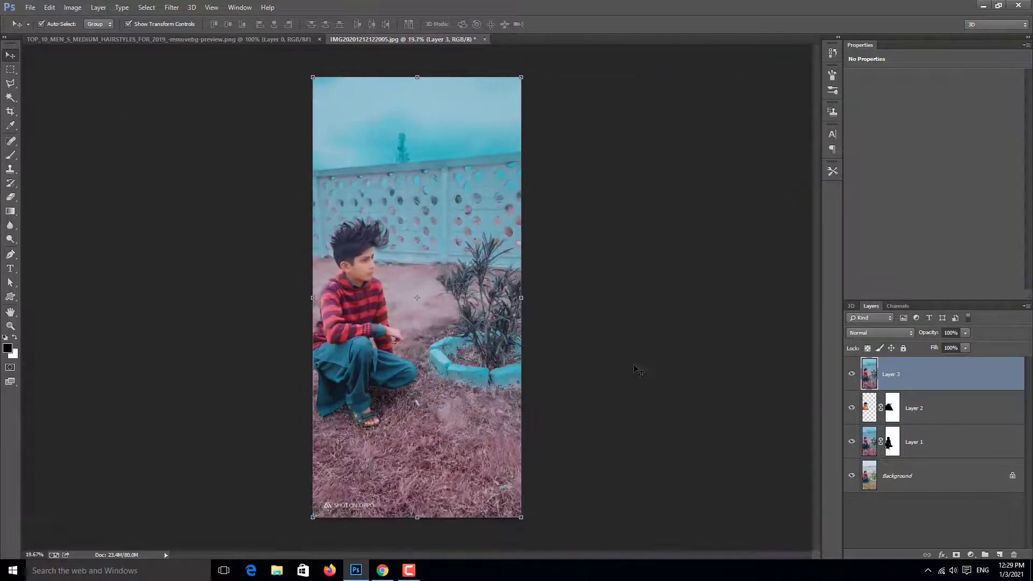
pyautogui.scroll(2, 335, 272)
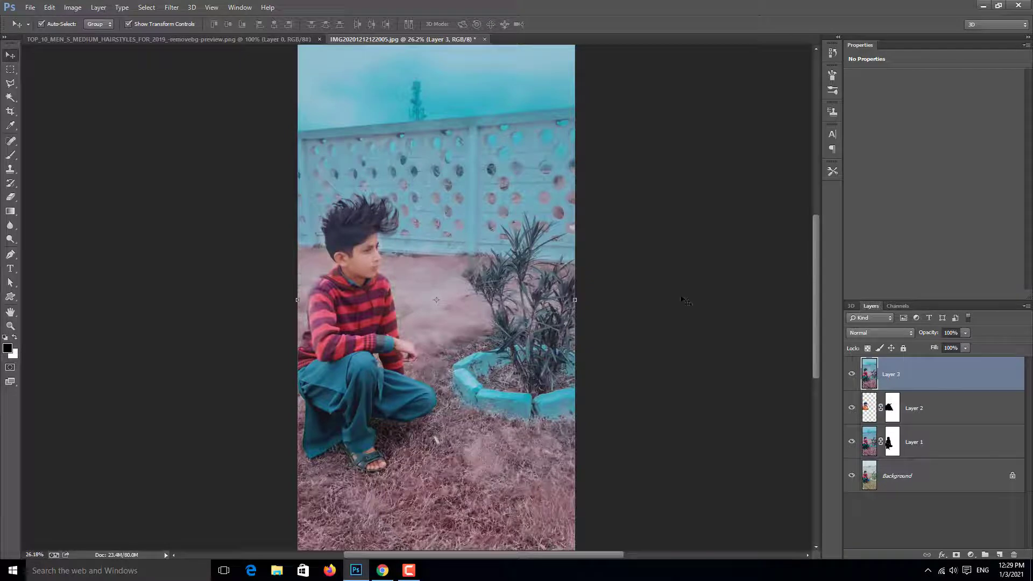
# Open the Camera Raw Filter on Layer 3 and raise the Reds luminance to about +23.
pyautogui.click(172, 7)
pyautogui.click(201, 70)
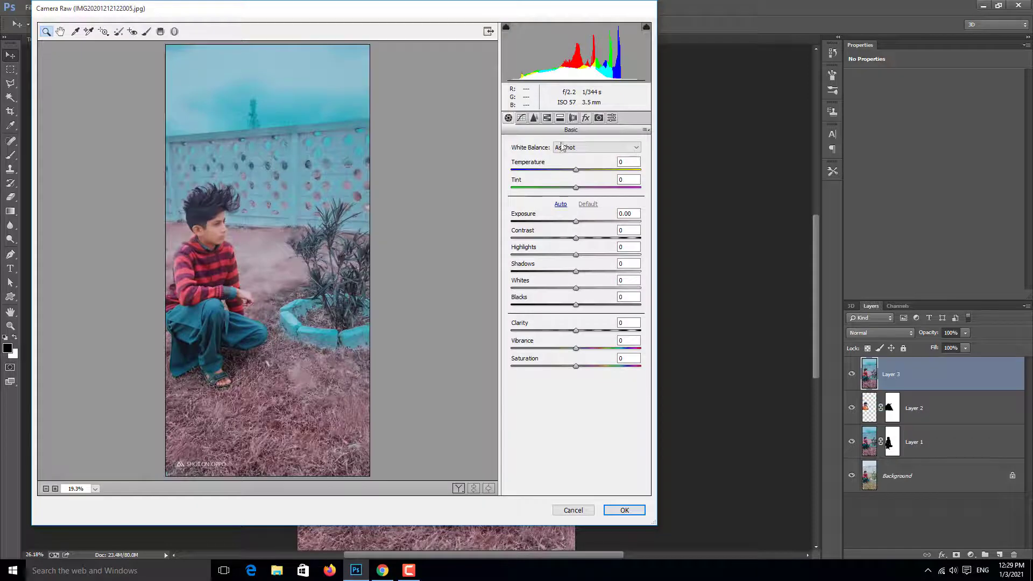
pyautogui.click(546, 118)
pyautogui.click(571, 159)
pyautogui.moveTo(576, 194); pyautogui.dragTo(590, 196)
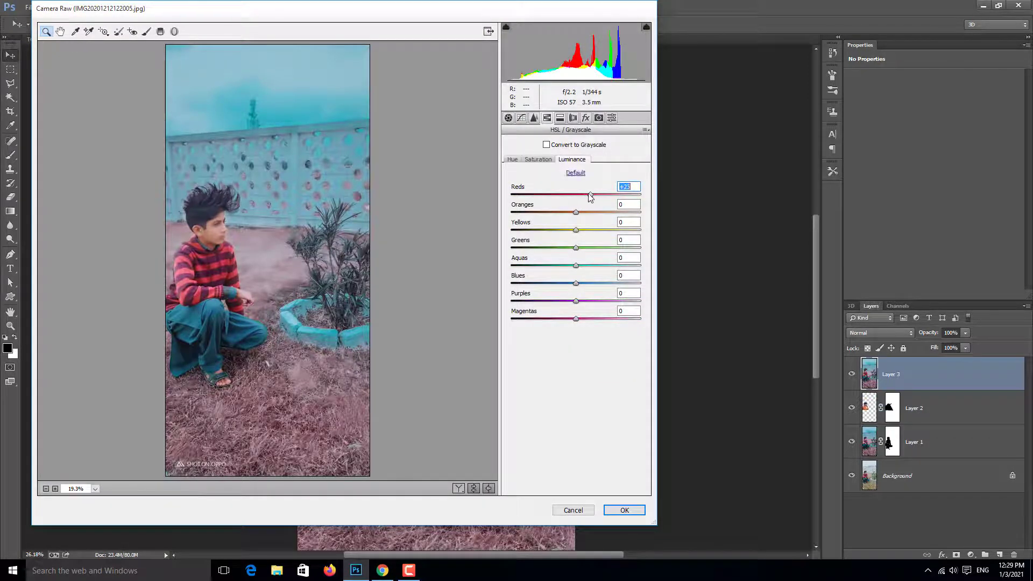
pyautogui.moveTo(587, 199); pyautogui.dragTo(589, 199)
# Set Clarity to +42 and Vibrance to +29, lower Saturation slightly, add a slight dark vignette, and apply the Camera Raw Filter.
pyautogui.click(508, 118)
pyautogui.moveTo(577, 330); pyautogui.dragTo(575, 366)
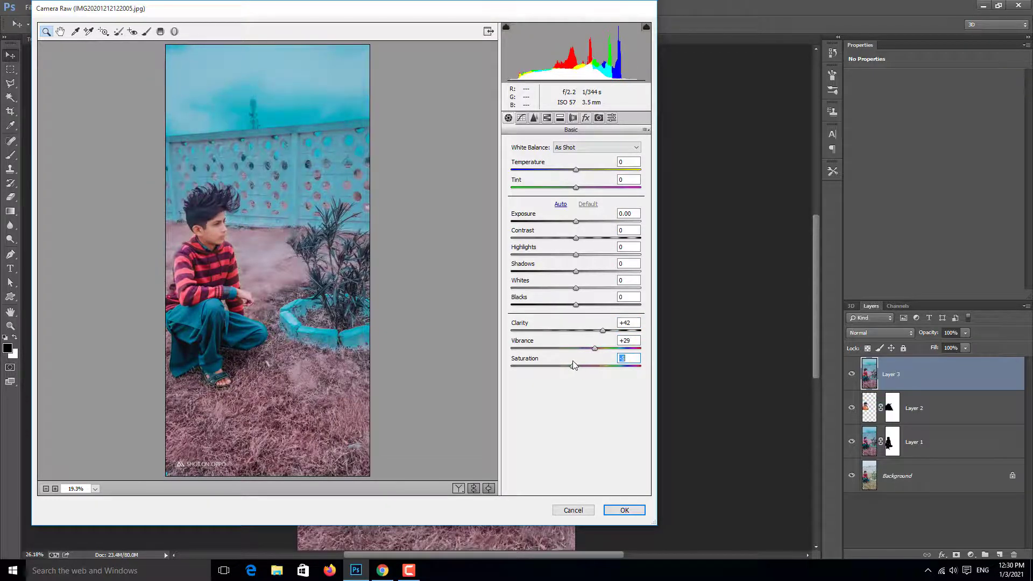
pyautogui.click(586, 118)
pyautogui.moveTo(576, 257); pyautogui.dragTo(569, 261)
pyautogui.click(624, 510)
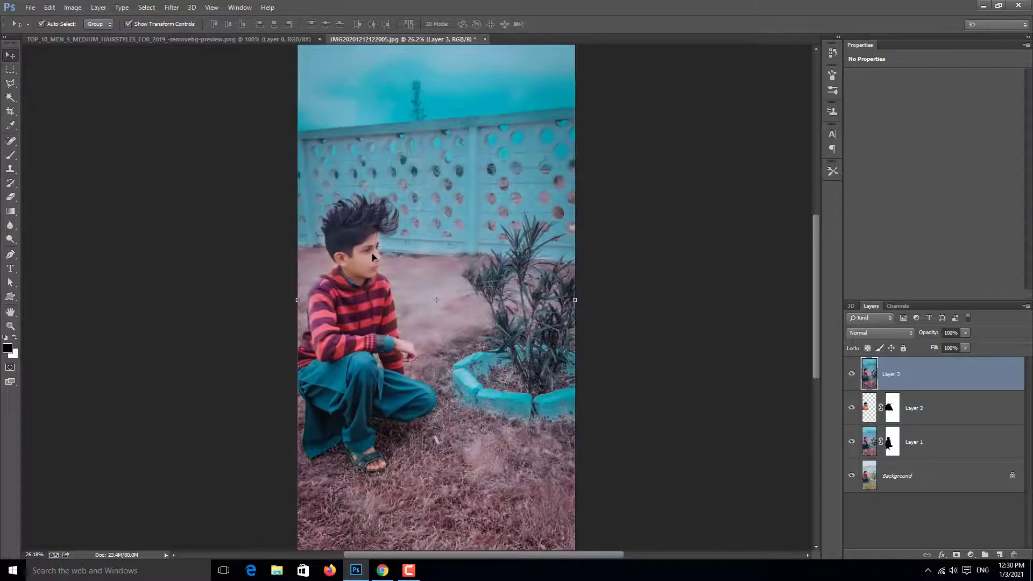
# Hide Layers 1 and 2 and toggle Layer 3's visibility to compare the finished edit with the original photo.
pyautogui.scroll(-2, 376, 261)
pyautogui.scroll(1, 385, 263)
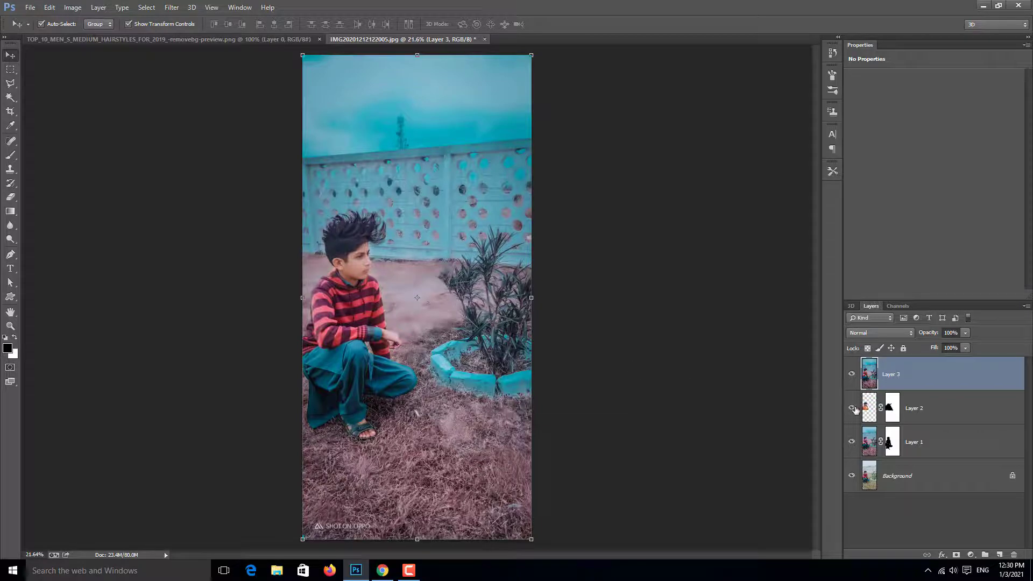
pyautogui.moveTo(852, 408); pyautogui.dragTo(852, 441)
pyautogui.click(853, 375)
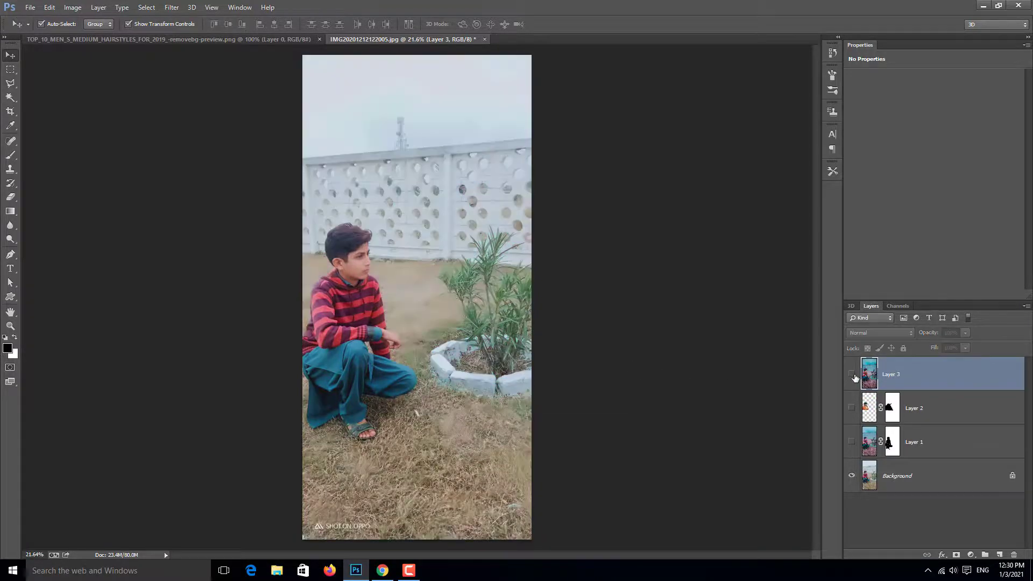
pyautogui.click(853, 375)
pyautogui.click(852, 375)
pyautogui.click(852, 375)
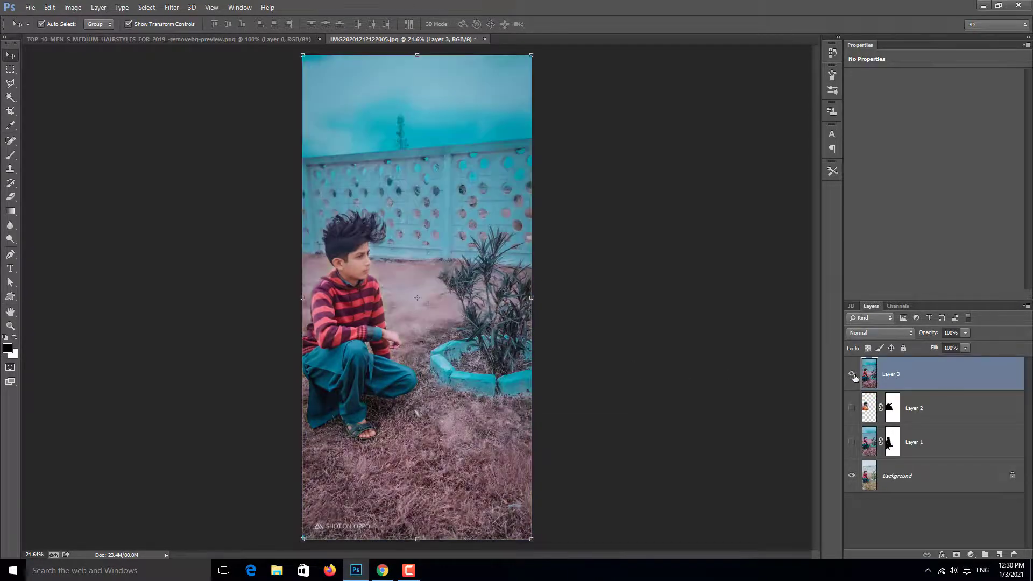
pyautogui.click(853, 375)
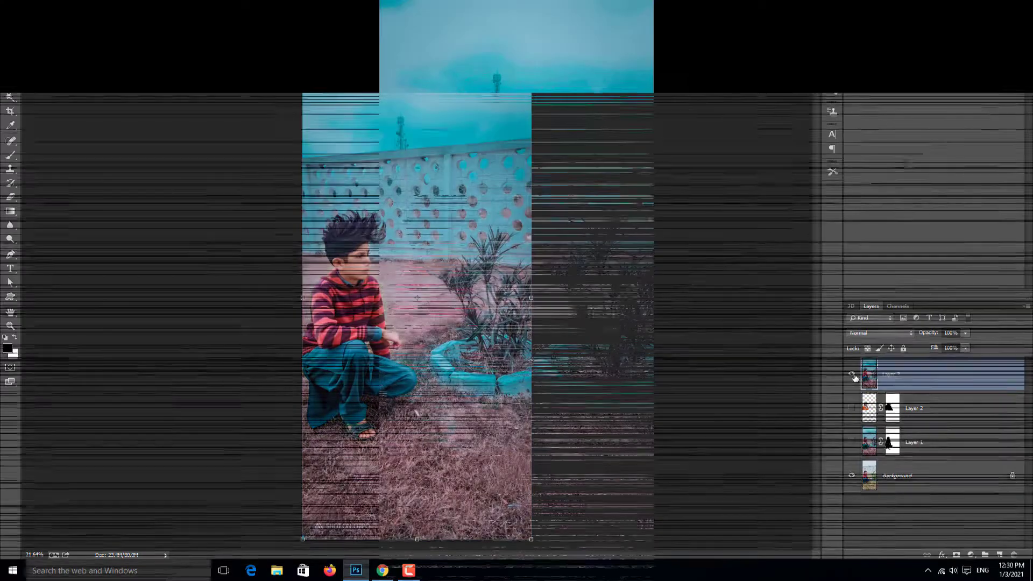